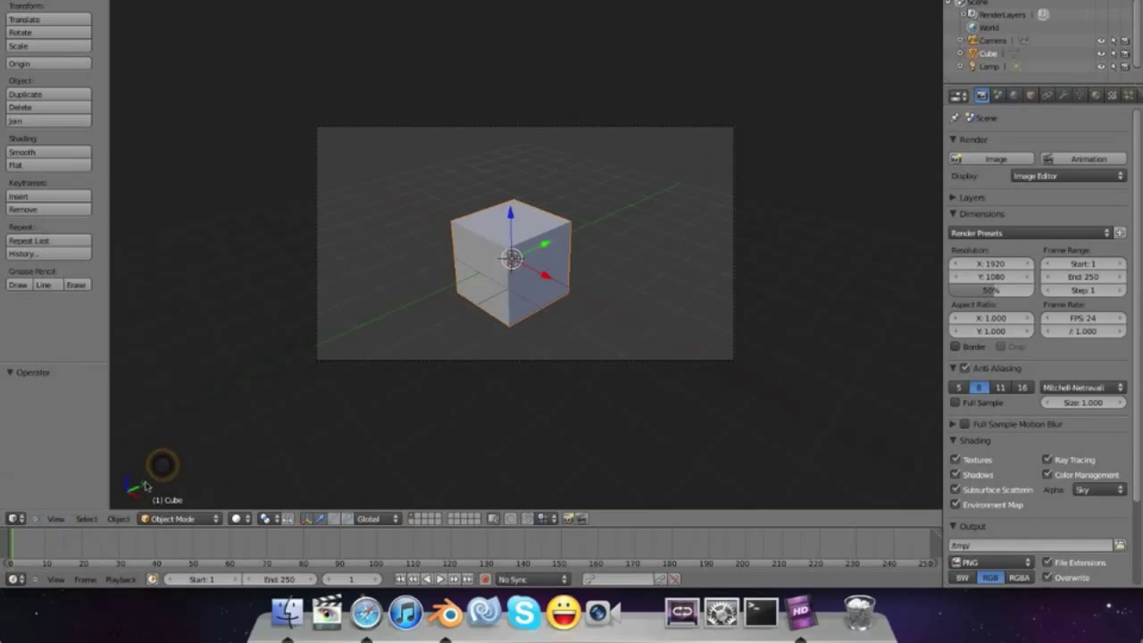
# Change the shortcut of the Top view command to 7.
pyautogui.click(54, 519)
pyautogui.rightClick(119, 460)
pyautogui.click(119, 457)
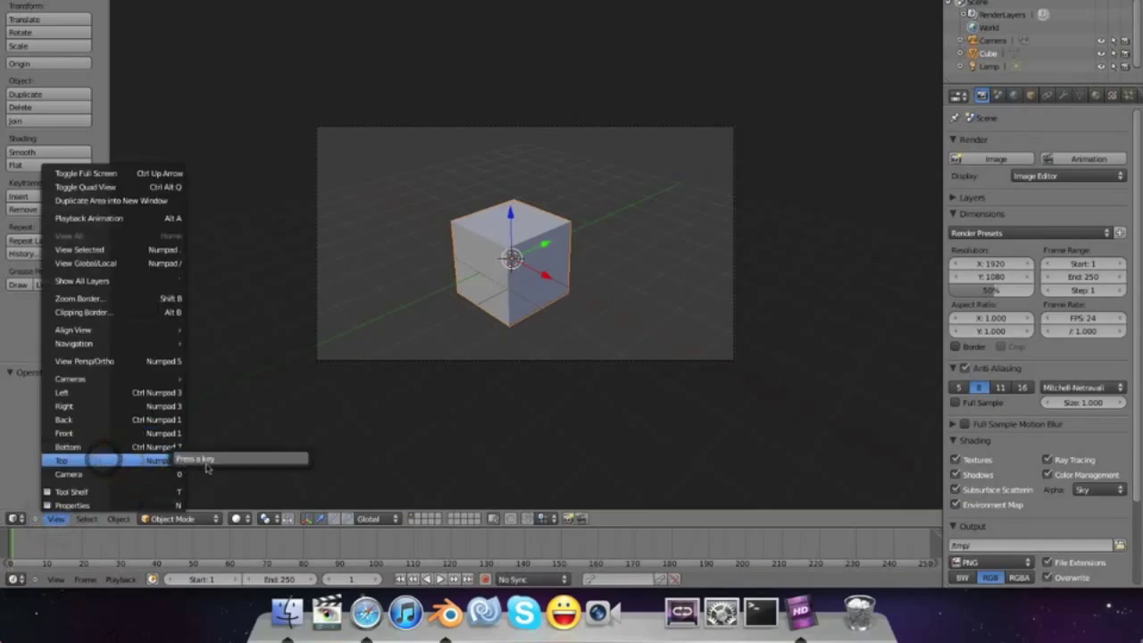
pyautogui.press('7')
# Change the shortcut of the Bottom view command to Shift 7.
pyautogui.rightClick(110, 448)
pyautogui.click(110, 450)
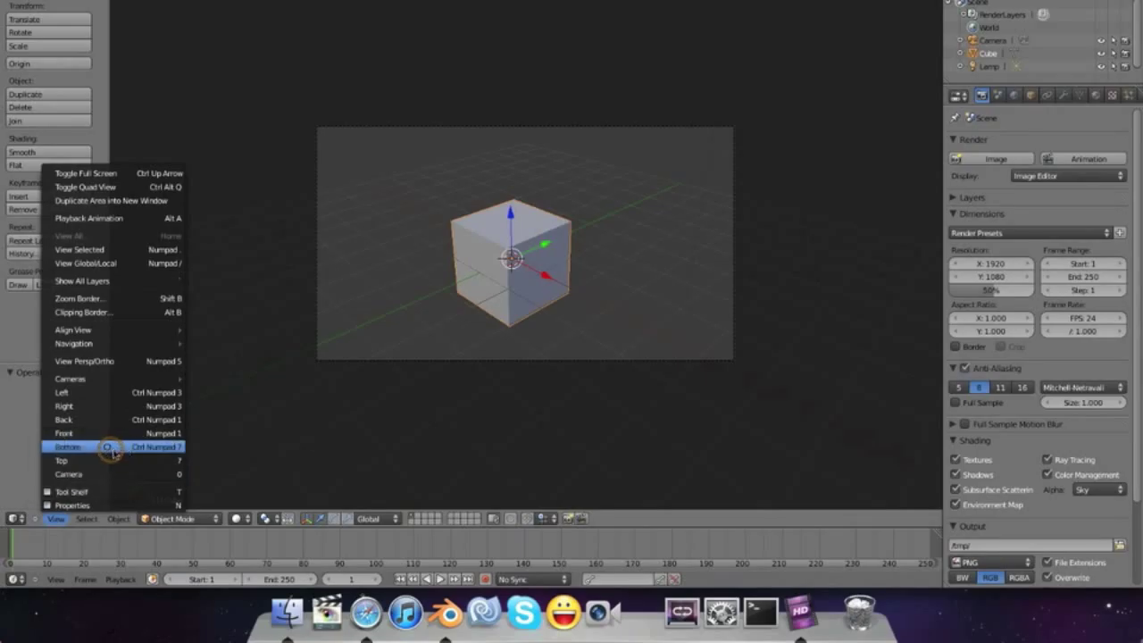
pyautogui.rightClick(148, 448)
pyautogui.click(149, 448)
pyautogui.click(218, 453)
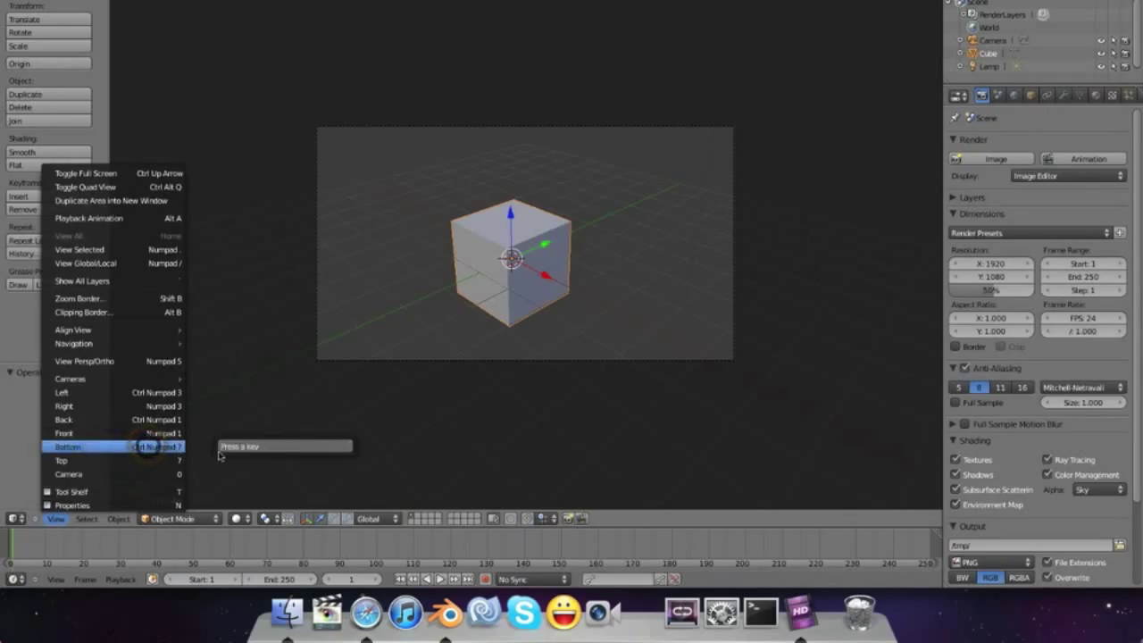
pyautogui.hotkey('shift', '7')
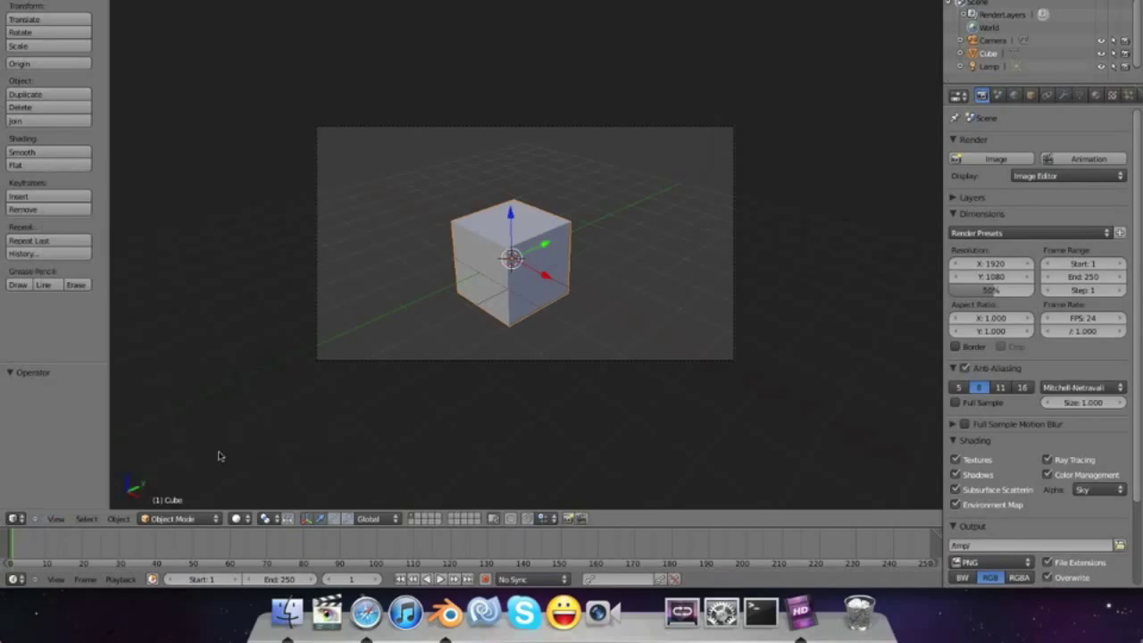
# Change the shortcut of the Front view command to 1.
pyautogui.click(54, 518)
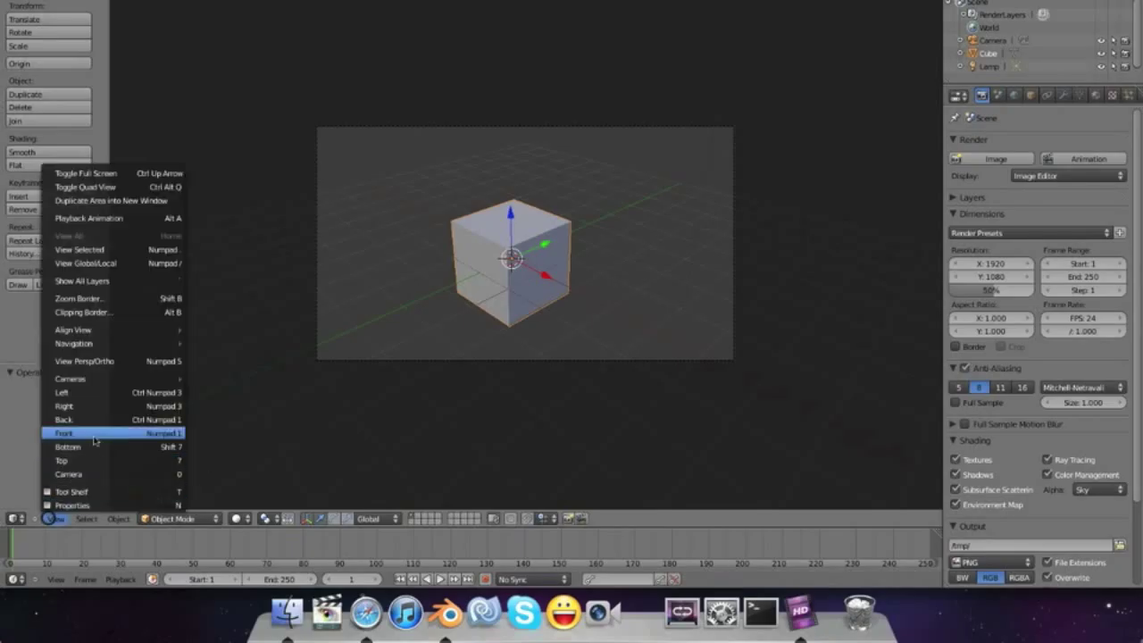
pyautogui.rightClick(101, 435)
pyautogui.click(100, 438)
pyautogui.click(214, 441)
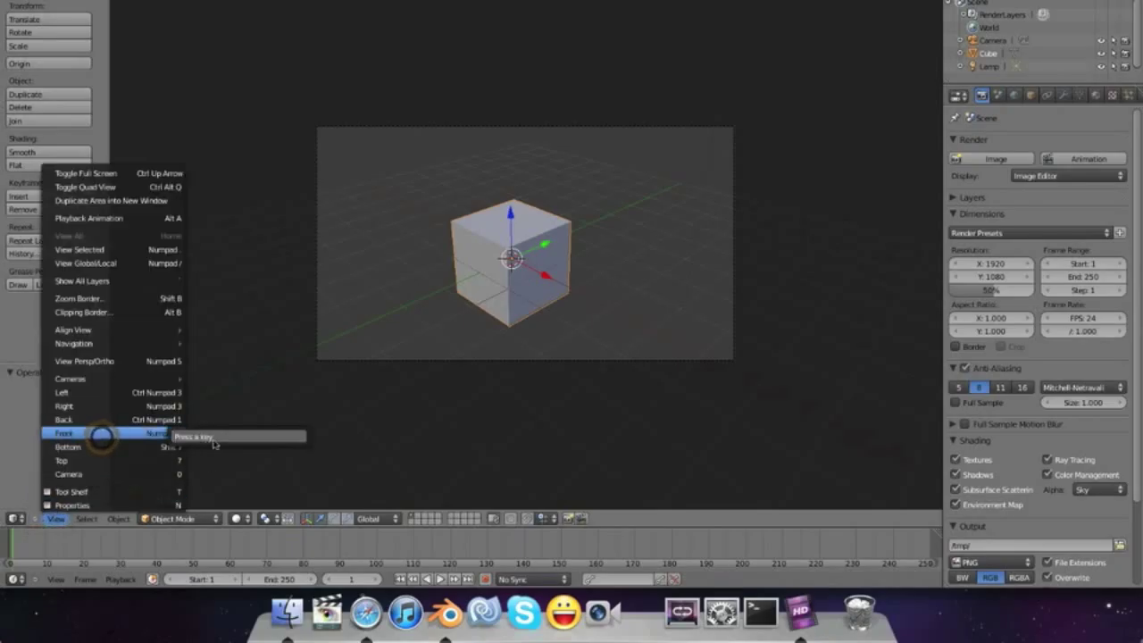
pyautogui.press('1')
# Change the shortcut of the Back view command to Shift 1.
pyautogui.click(56, 519)
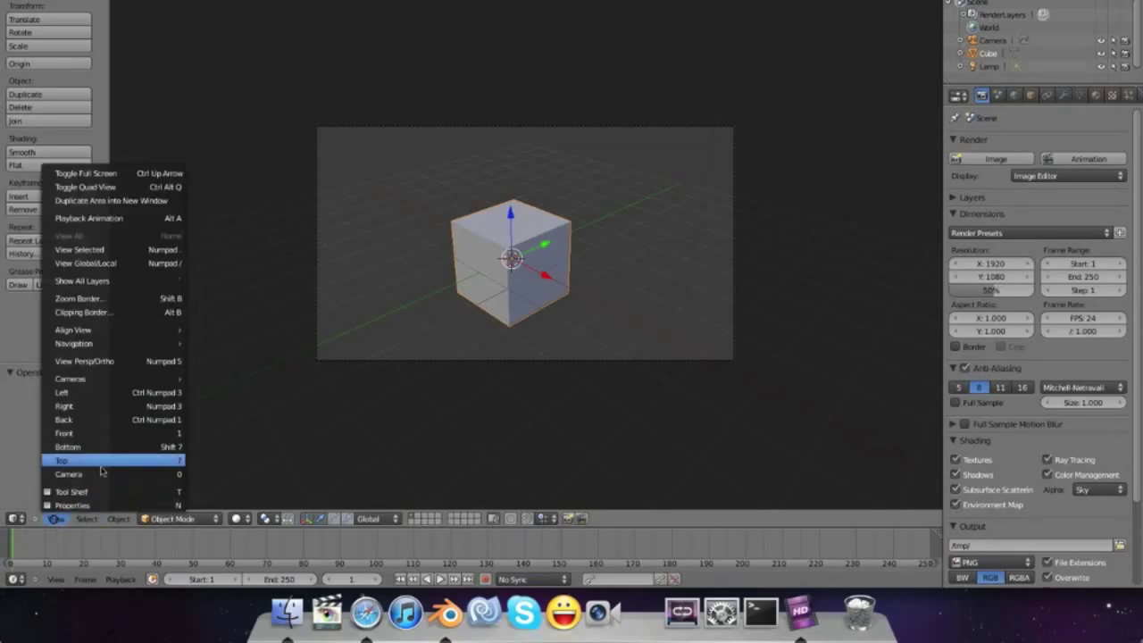
pyautogui.rightClick(100, 419)
pyautogui.click(127, 424)
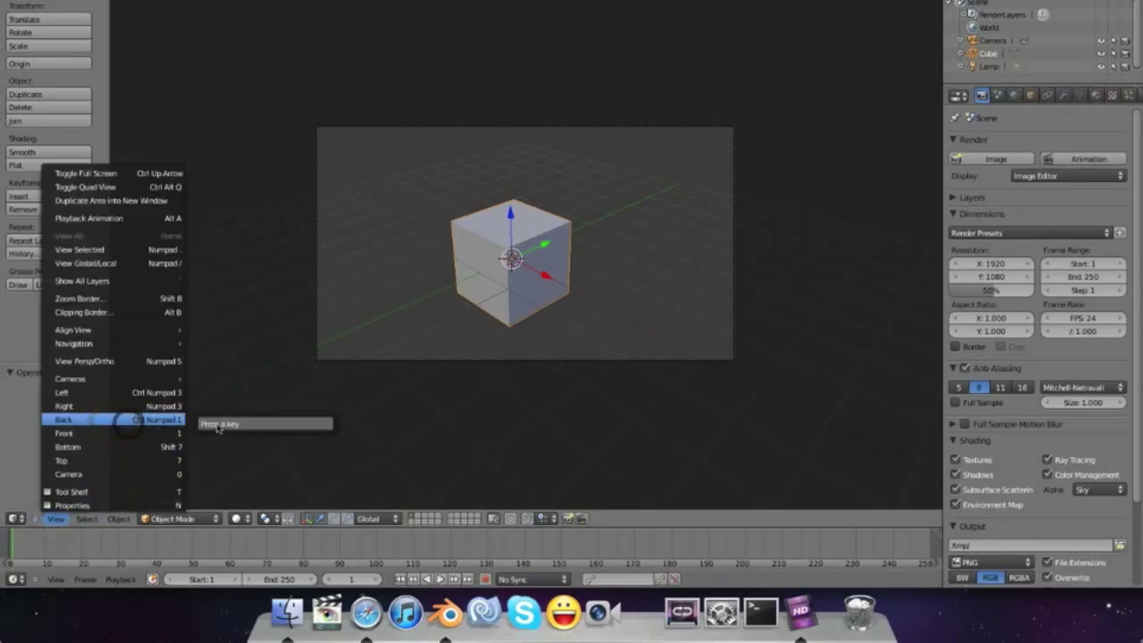
pyautogui.hotkey('shift', '1')
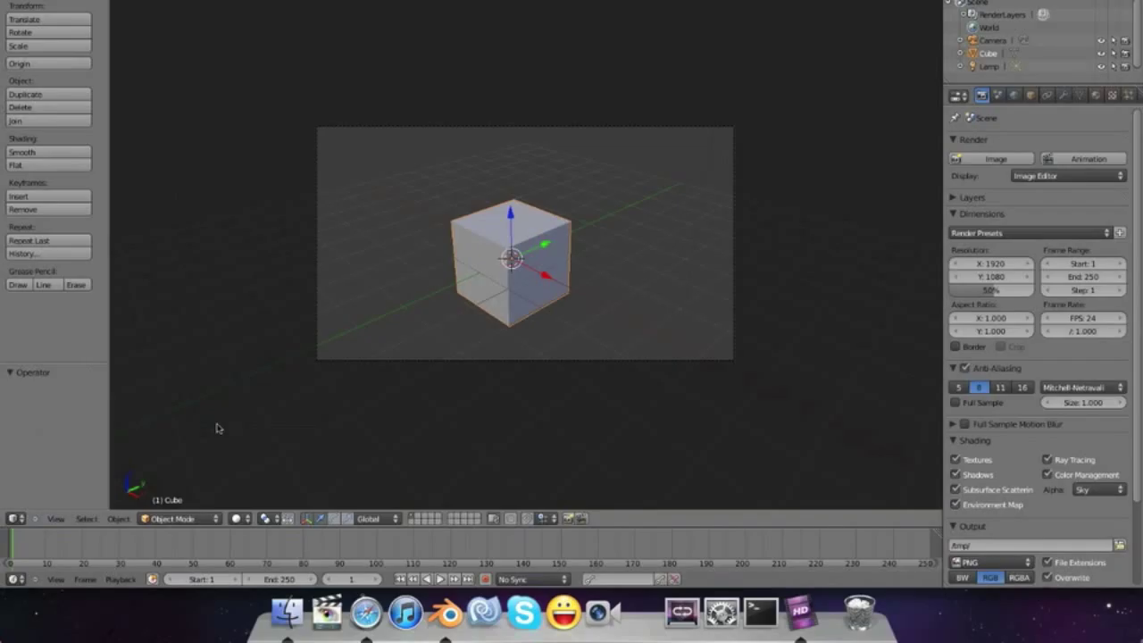
pyautogui.click(55, 519)
pyautogui.rightClick(98, 407)
pyautogui.click(167, 410)
pyautogui.press('Escape')
# Change the shortcut of the Right view command to 3.
pyautogui.click(55, 519)
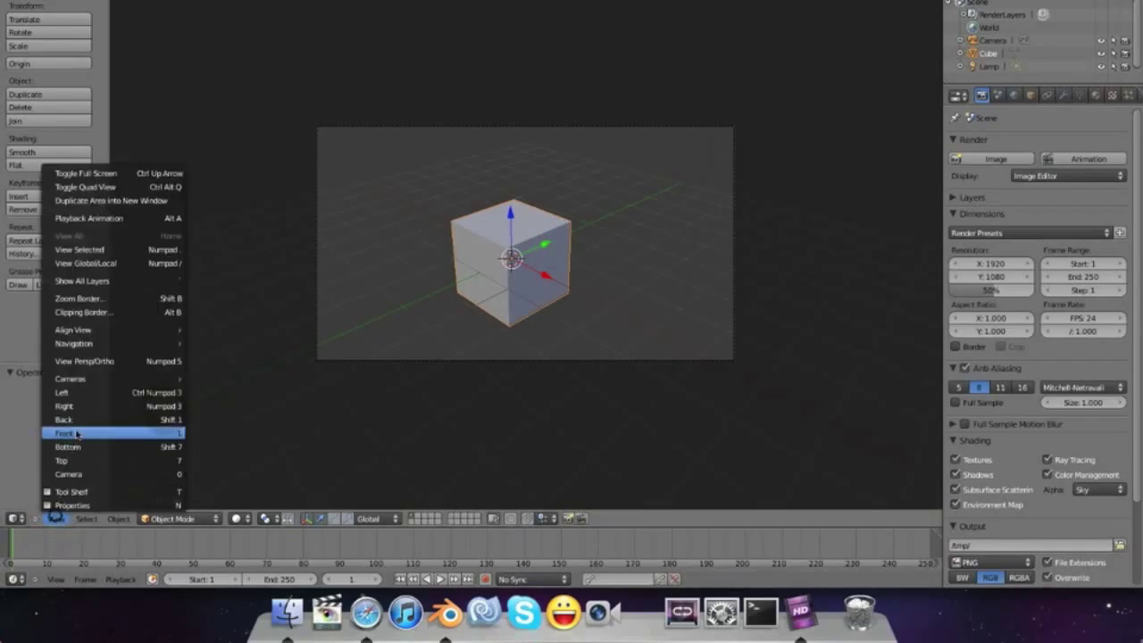
pyautogui.rightClick(77, 409)
pyautogui.click(98, 408)
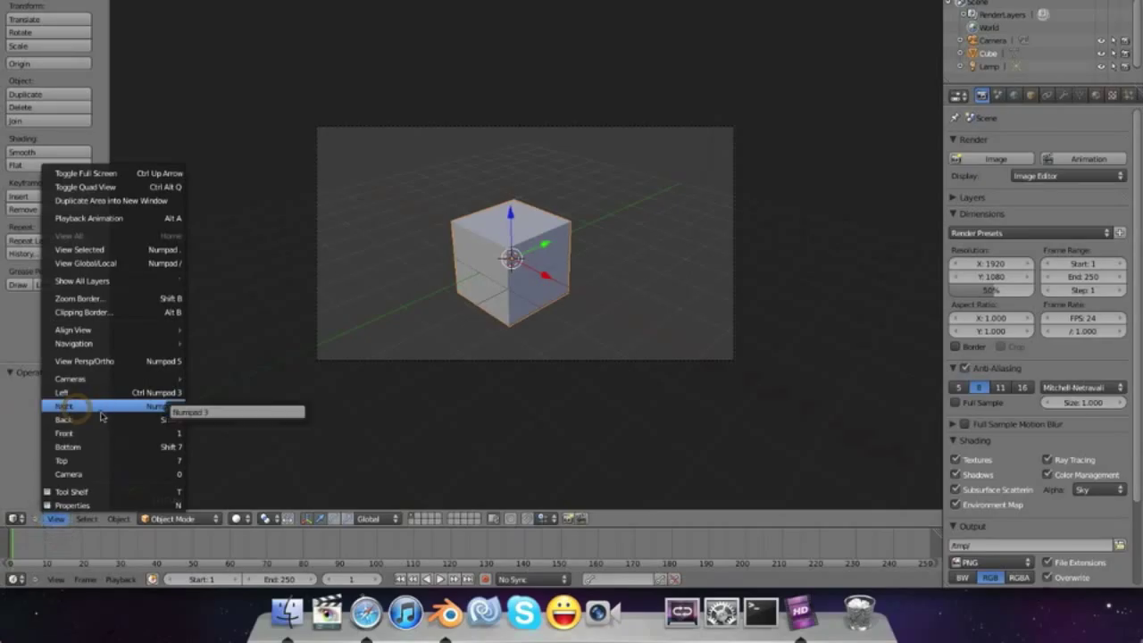
pyautogui.press('3')
# Change the shortcut of the Left view command to Shift 3.
pyautogui.rightClick(136, 393)
pyautogui.click(140, 393)
pyautogui.click(247, 394)
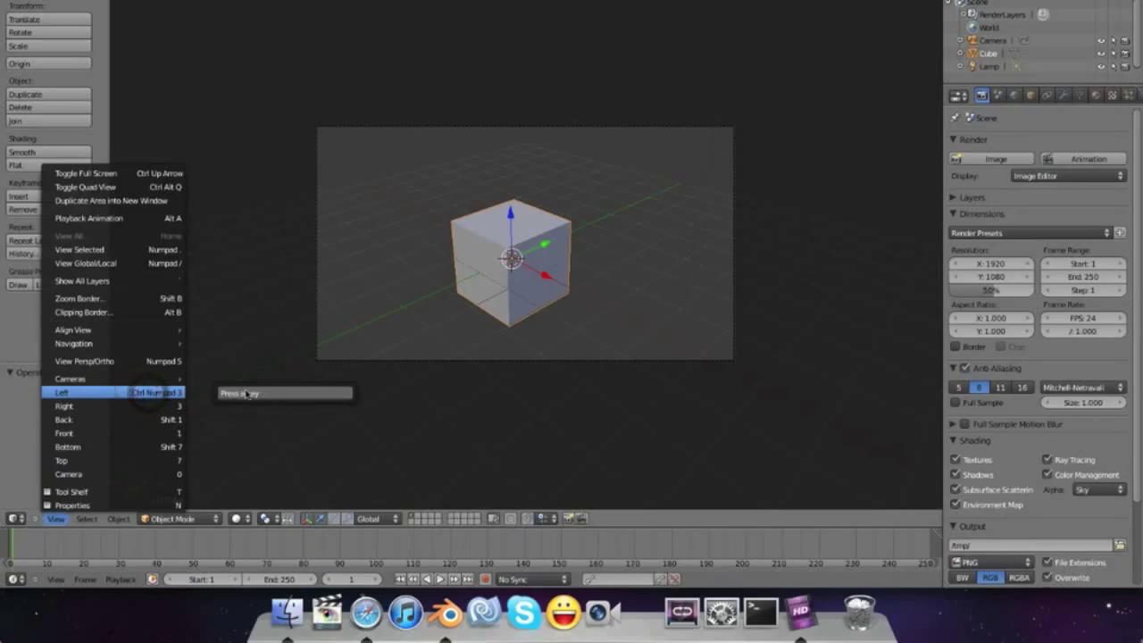
pyautogui.hotkey('shift', '3')
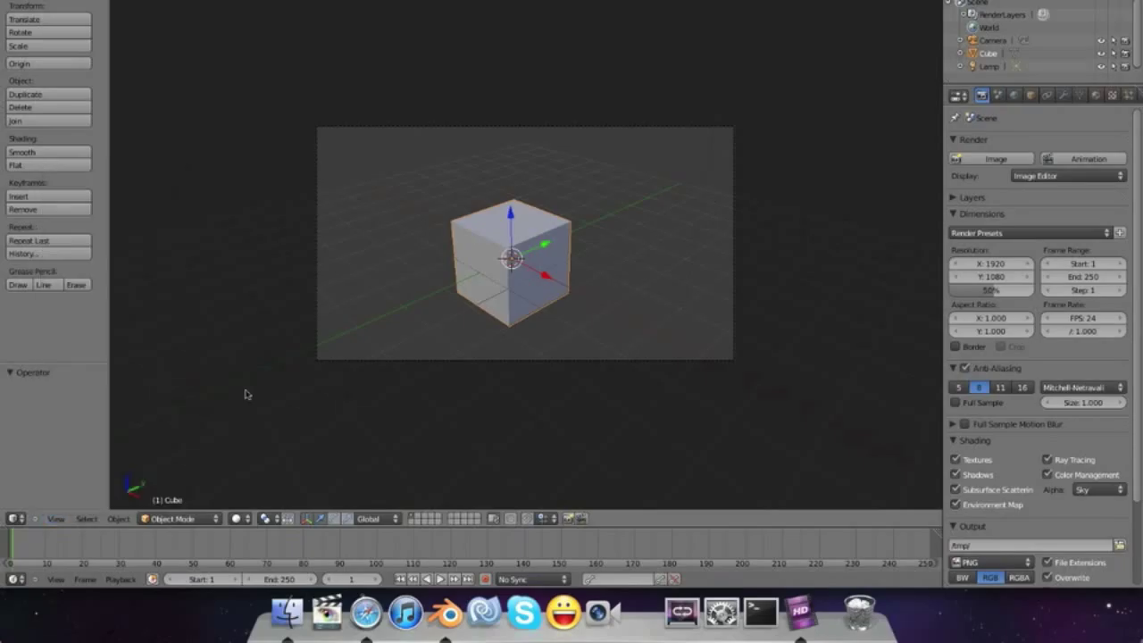
pyautogui.click(55, 519)
pyautogui.click(51, 521)
# Switch to the top view and delete every object in the default scene.
pyautogui.press('KP_7')
pyautogui.scroll(-5, 542, 351)
pyautogui.press('a')
pyautogui.press('x')
pyautogui.click(541, 348)
# Add a camera at the scene origin, aligned to the top view.
pyautogui.press('space')
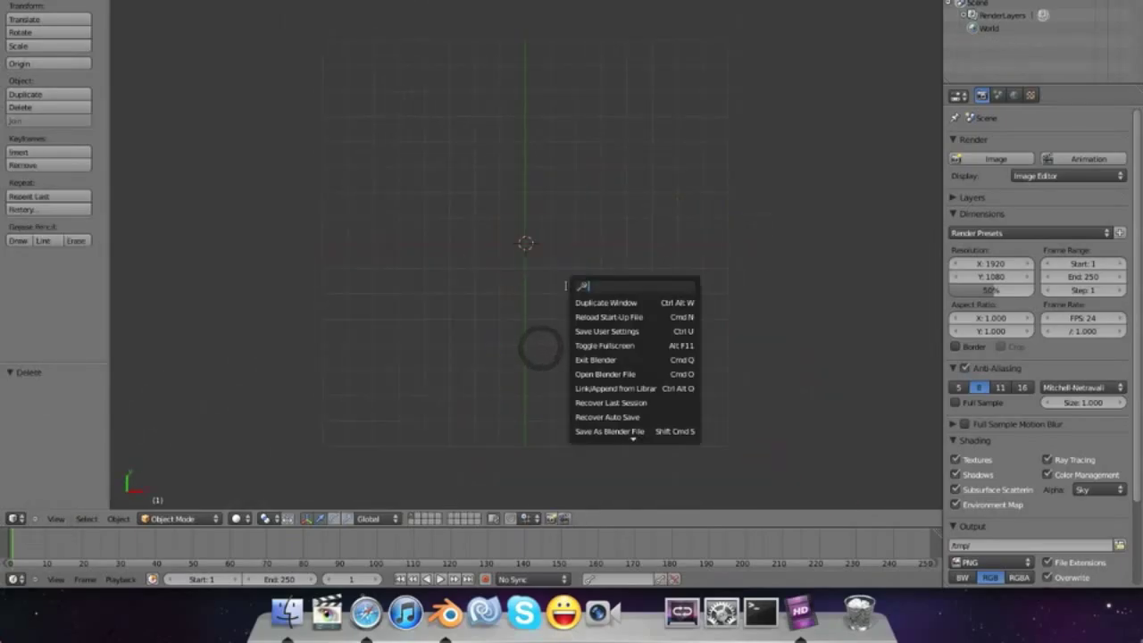
pyautogui.write('camer')
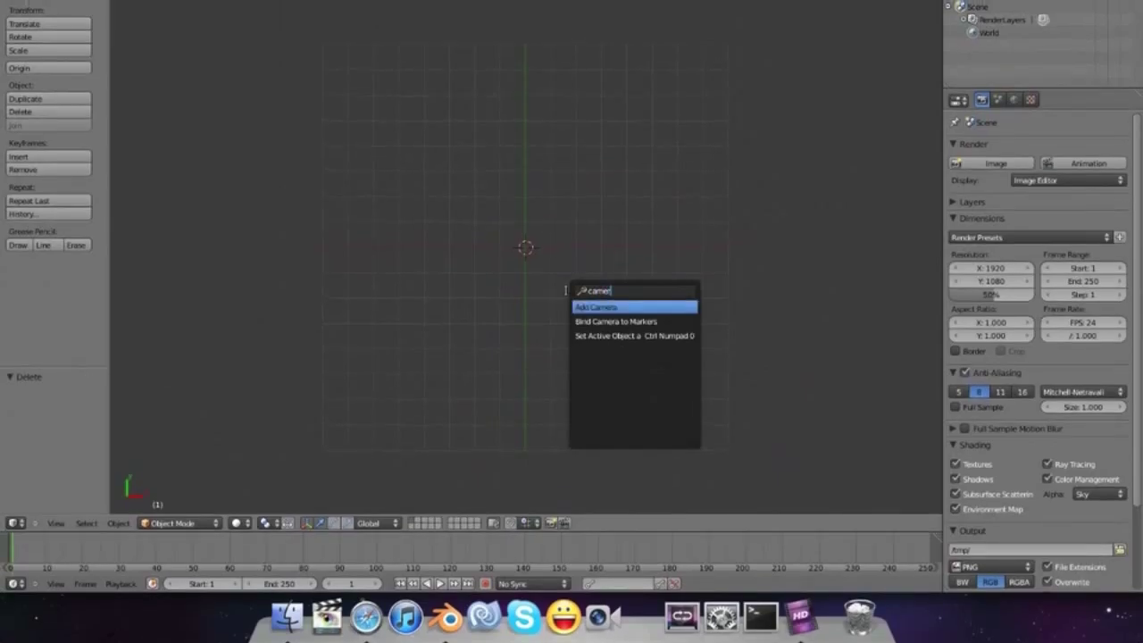
pyautogui.press('Return')
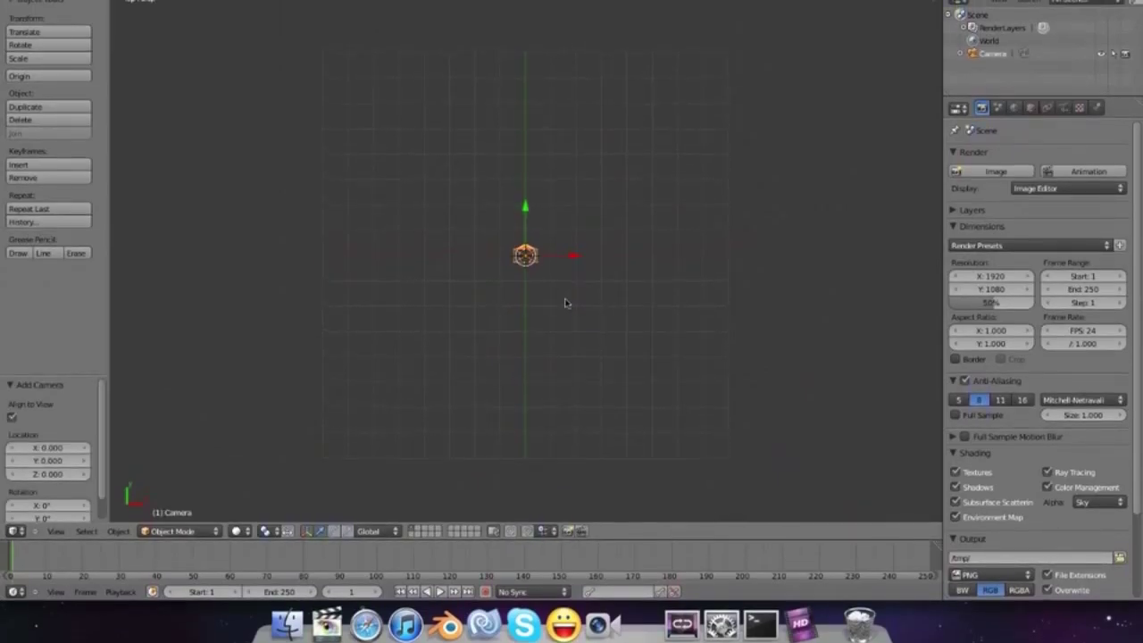
# Move the camera straight up along the Z axis by about 8.79 units, working from the right view.
pyautogui.press('KP_3')
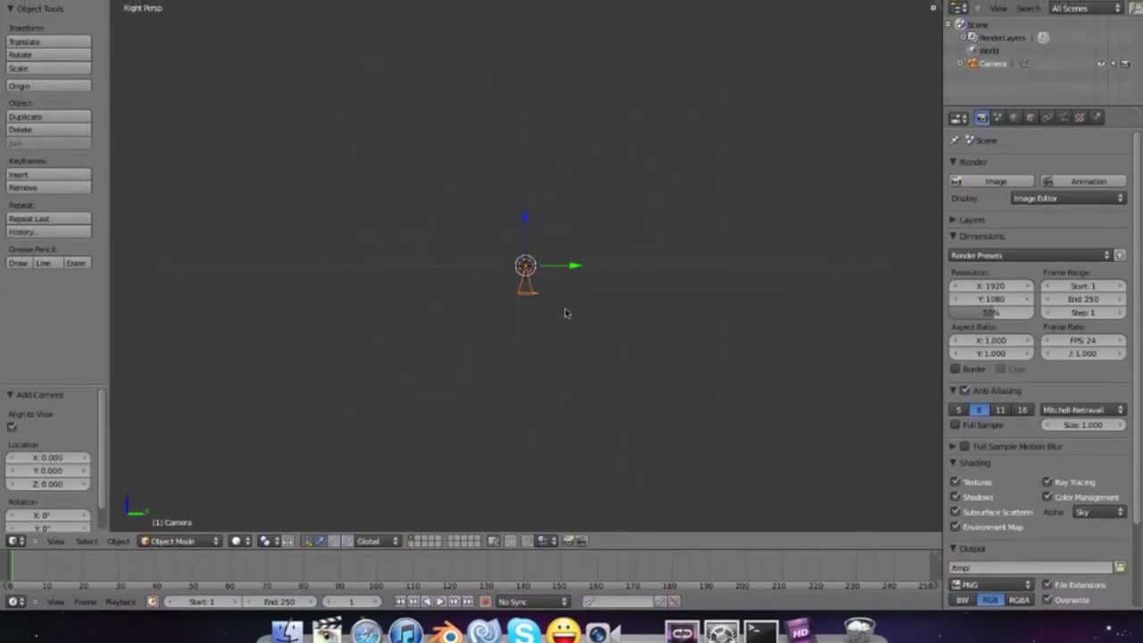
pyautogui.press('z')
pyautogui.click(550, 89)
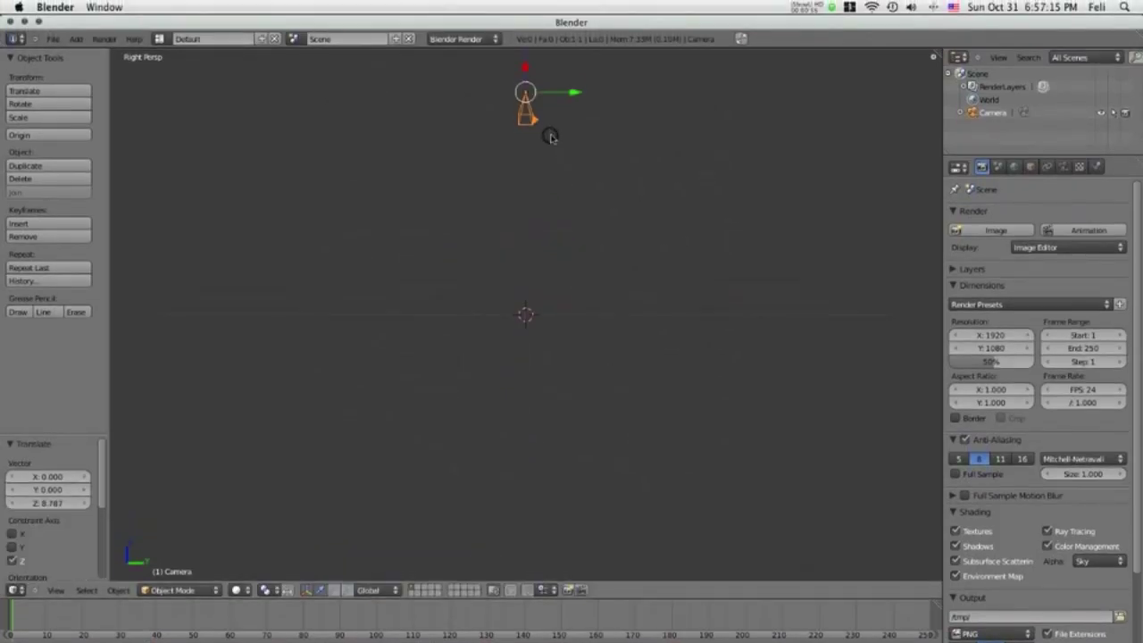
pyautogui.press('KP_0')
# Switch to the front view and add a UV sphere at the scene origin.
pyautogui.press('KP_1')
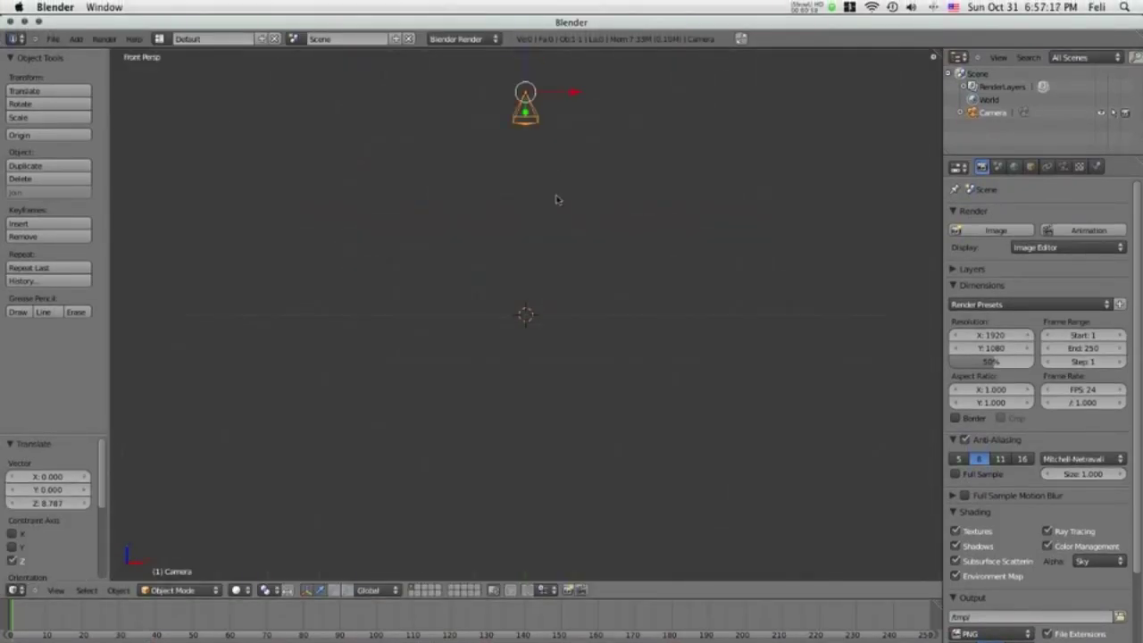
pyautogui.press('space')
pyautogui.write('uv')
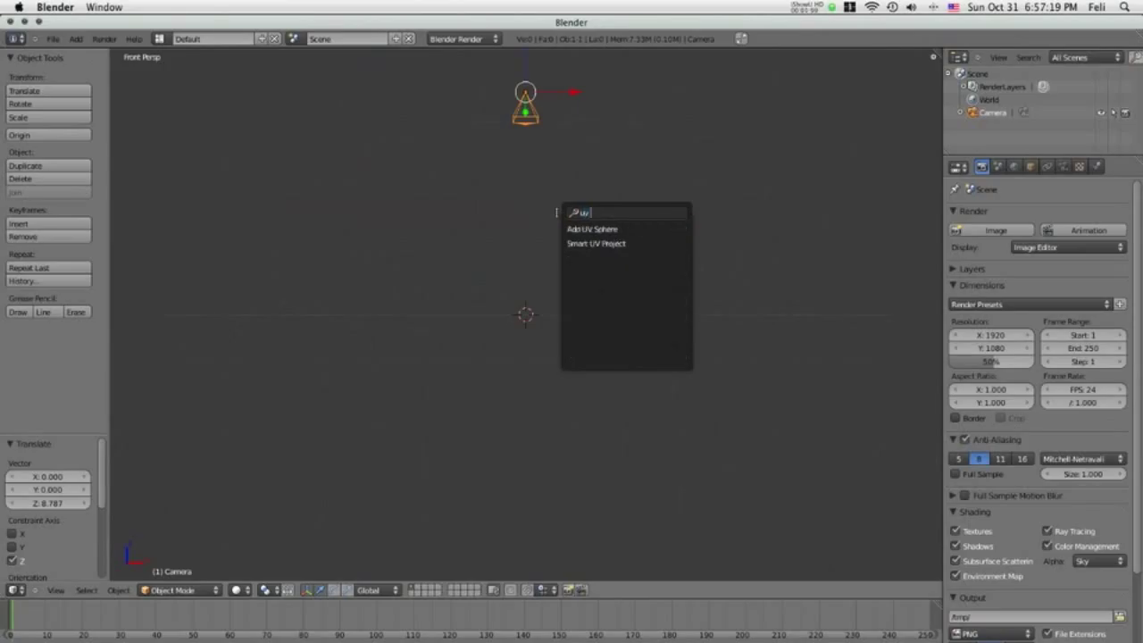
pyautogui.press('Return')
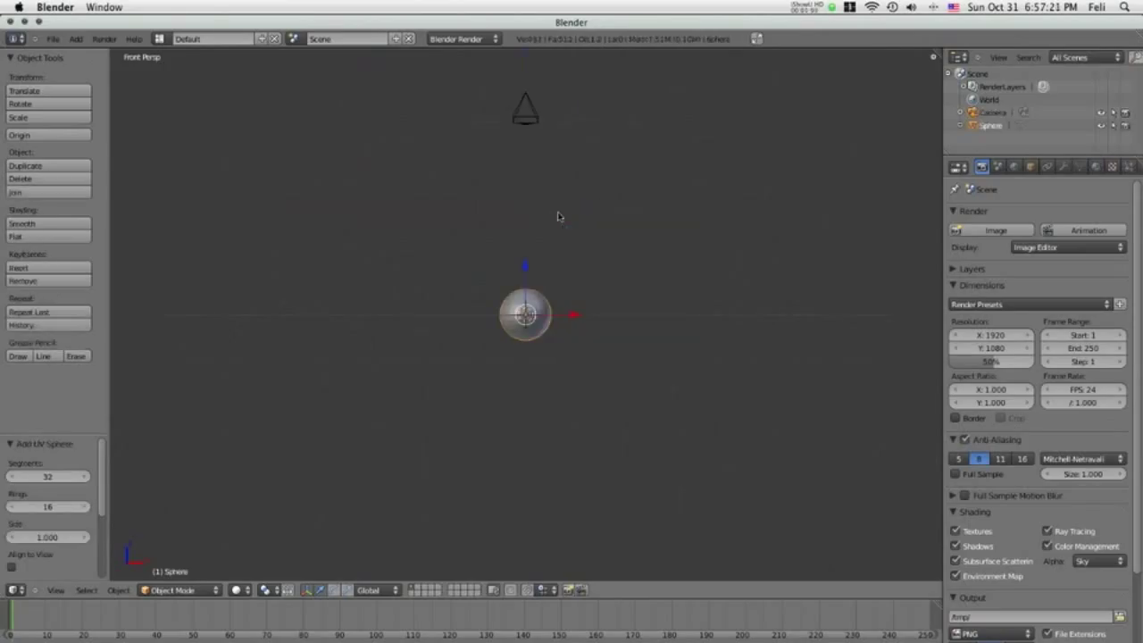
# Look through the camera and scale the sphere up uniformly by a factor of about 1.55.
pyautogui.press('KP_0')
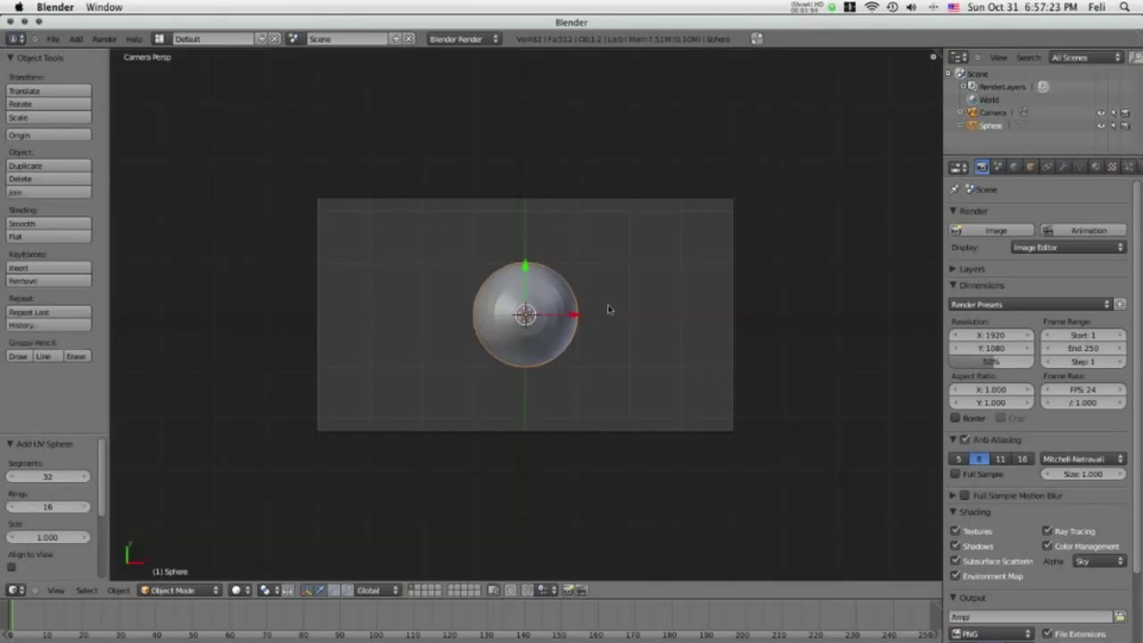
pyautogui.press('s')
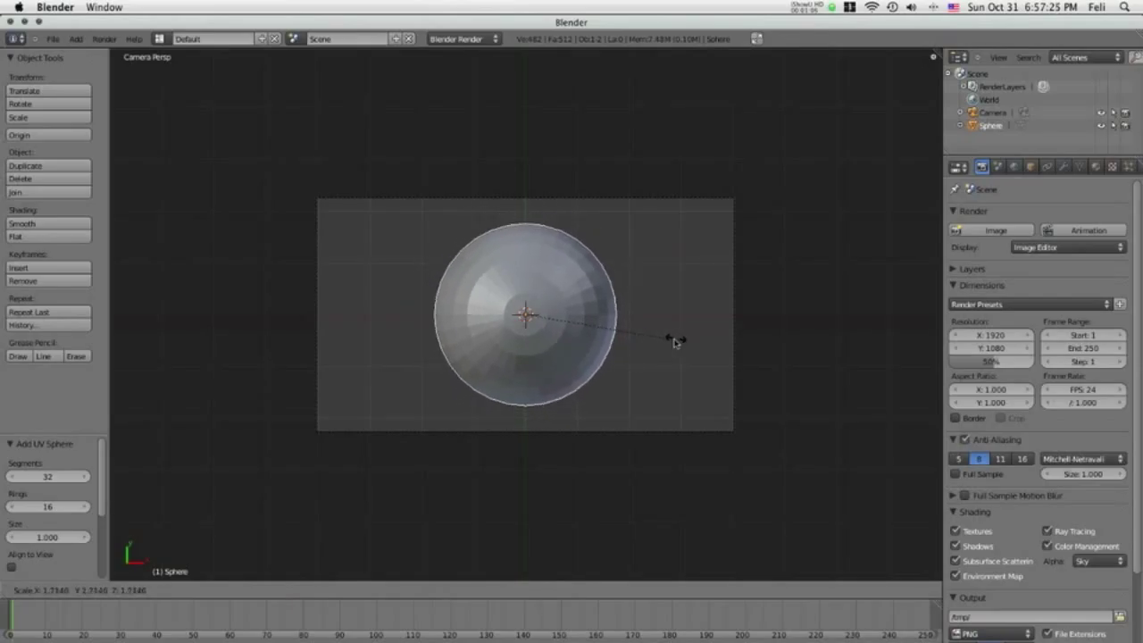
pyautogui.click(661, 338)
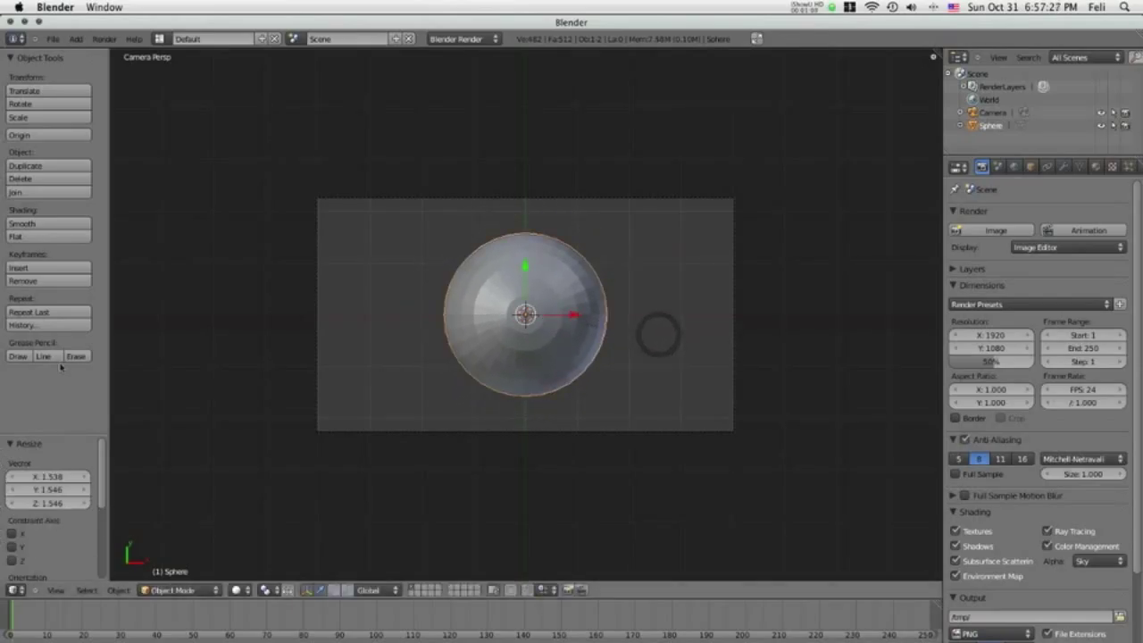
# Shade the sphere smooth and give it a Subdivision Surface modifier with the viewport subdivisions raised by one level.
pyautogui.click(53, 222)
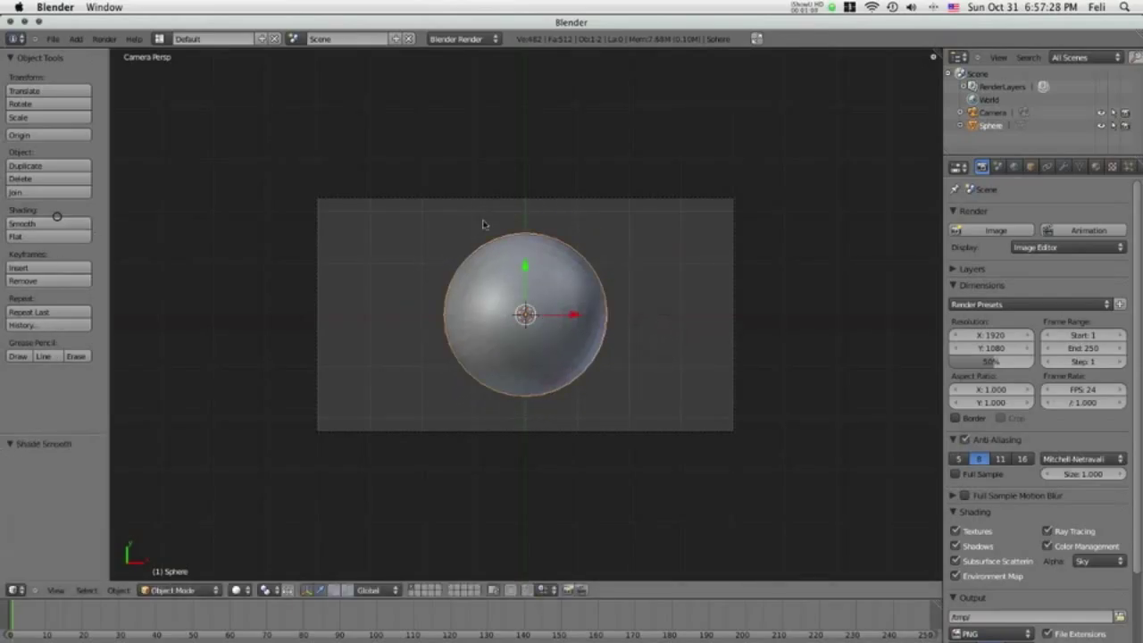
pyautogui.click(1064, 167)
pyautogui.click(1050, 229)
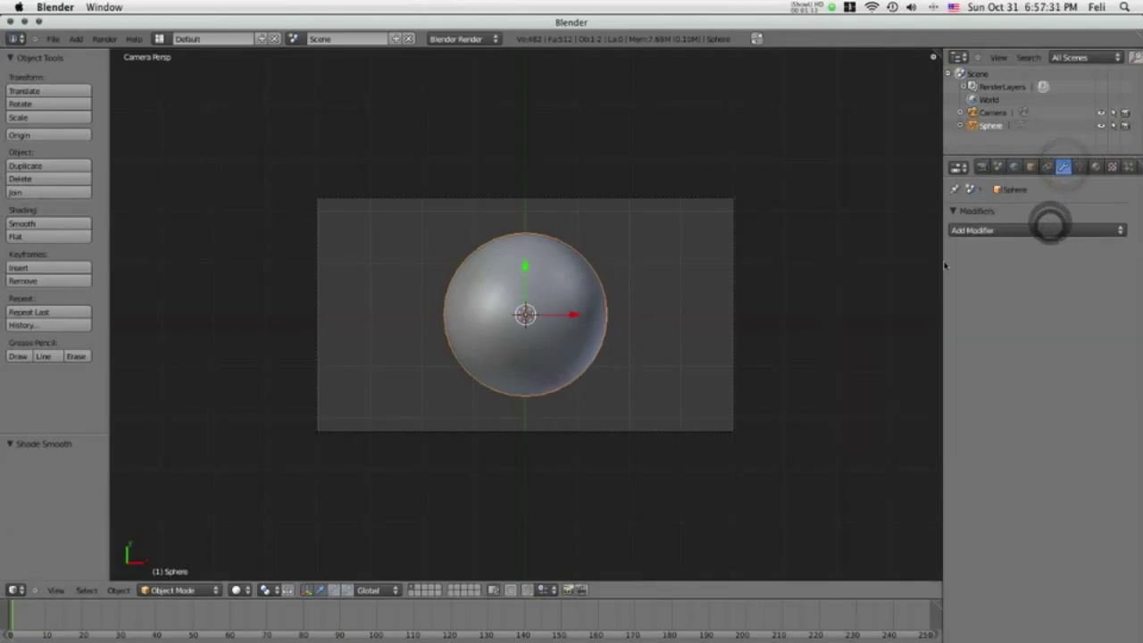
pyautogui.click(1027, 229)
pyautogui.click(900, 422)
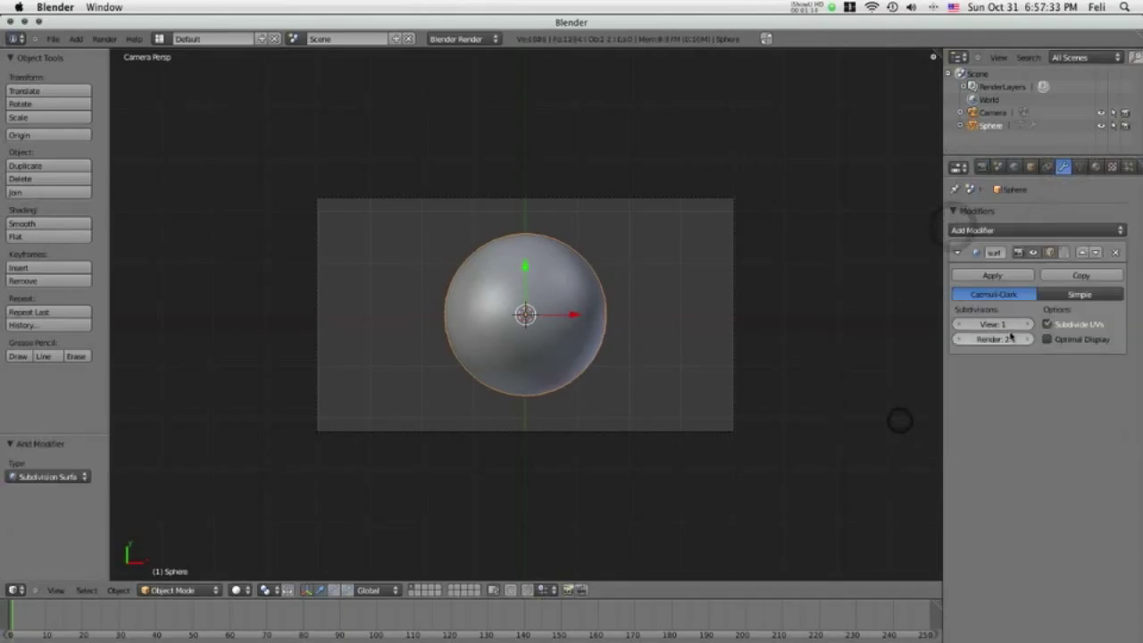
# Set the render resolution to 700 by 225 pixels.
pyautogui.click(982, 167)
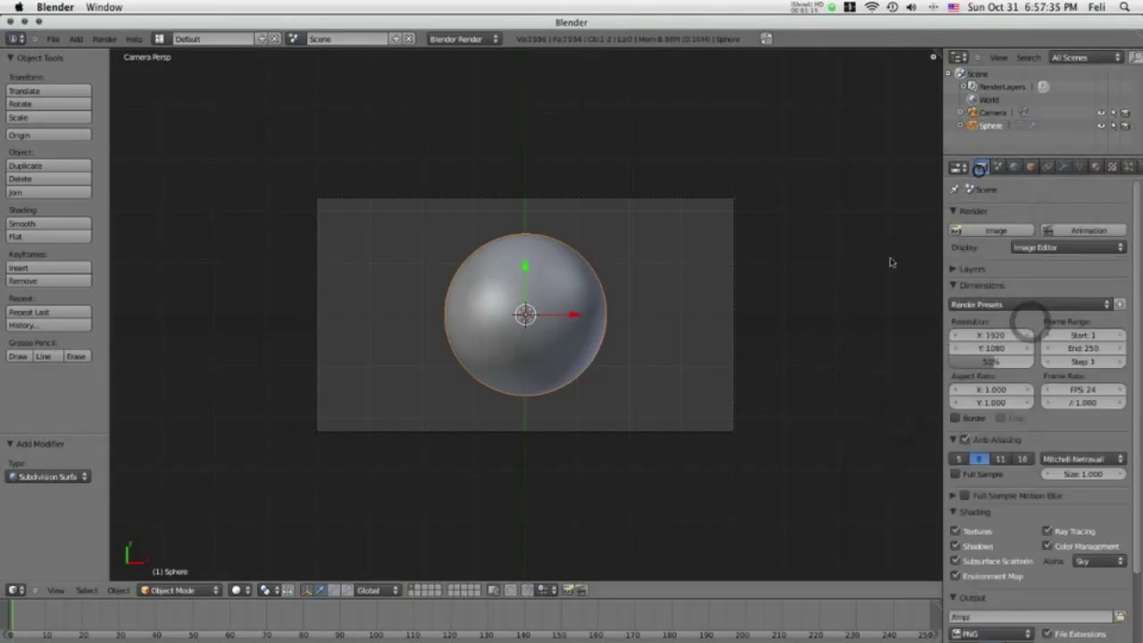
pyautogui.click(994, 346)
pyautogui.click(994, 335)
pyautogui.write('720')
pyautogui.press('Return')
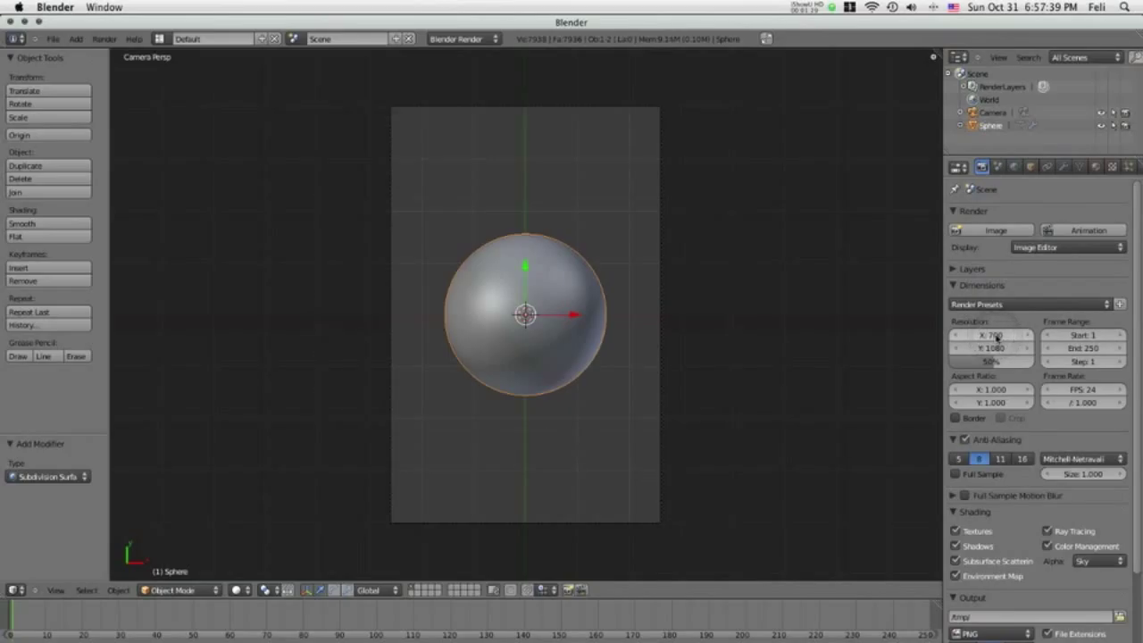
pyautogui.click(997, 348)
pyautogui.write('225')
pyautogui.press('Return')
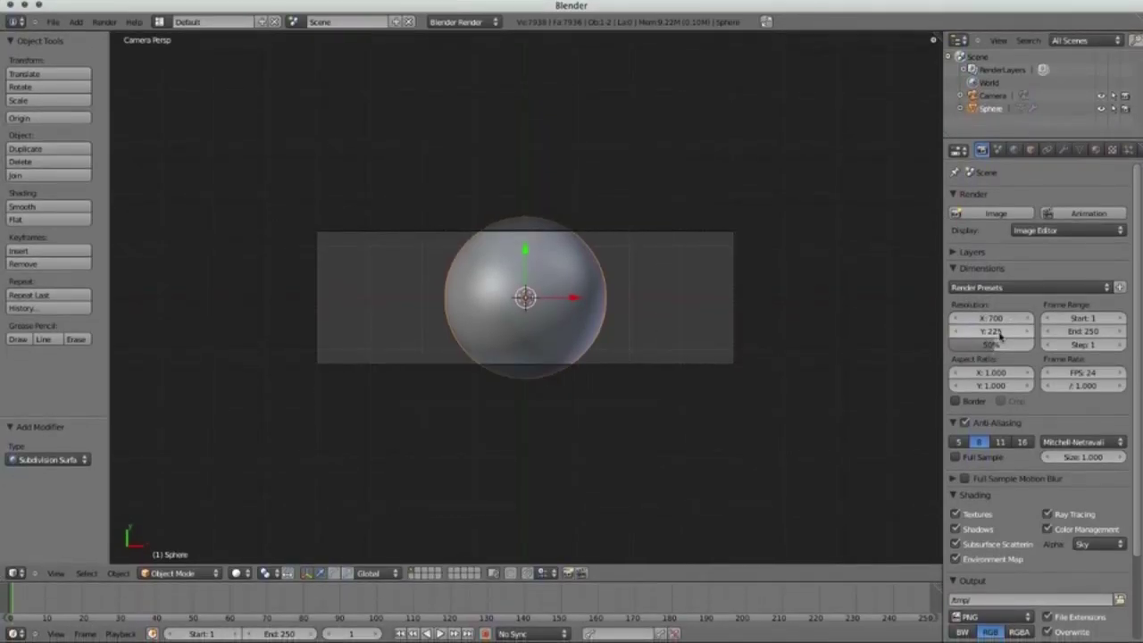
# Scale the sphere down uniformly to about 0.84 so it fits the height of the camera frame.
pyautogui.press('s')
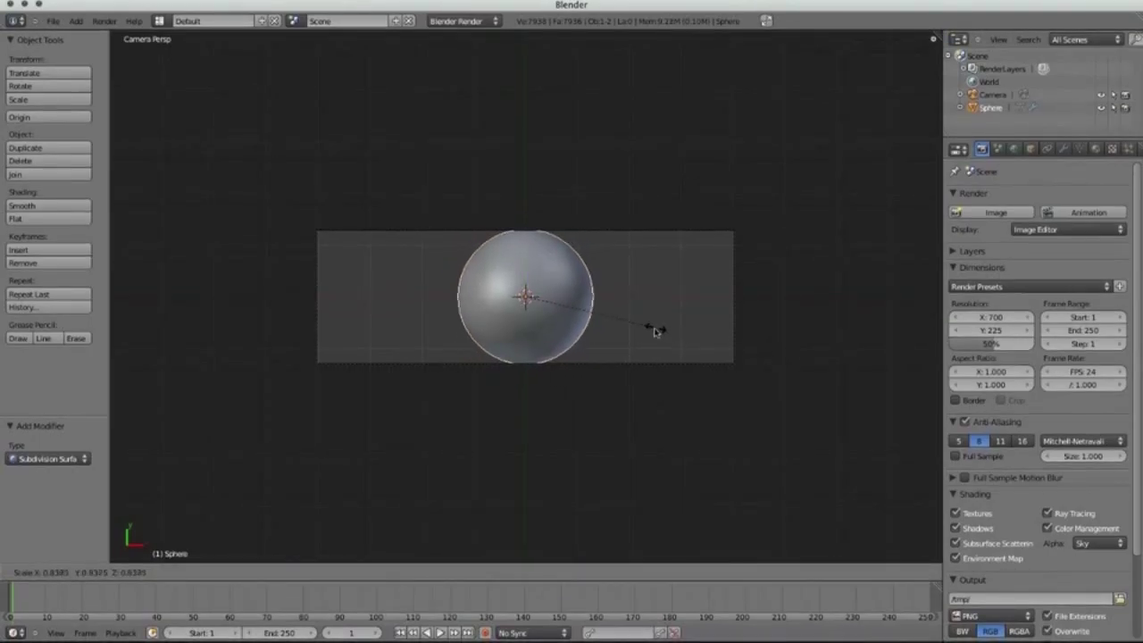
pyautogui.click(654, 331)
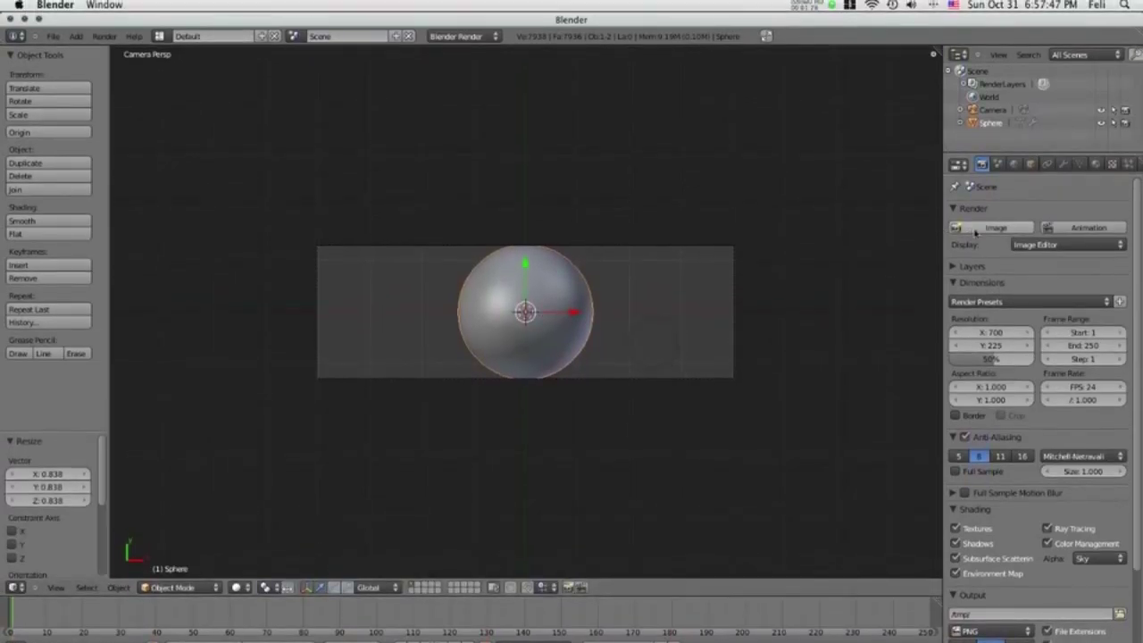
# Test-render the image, raise the resolution percentage to 100%, and render the image again.
pyautogui.click(974, 211)
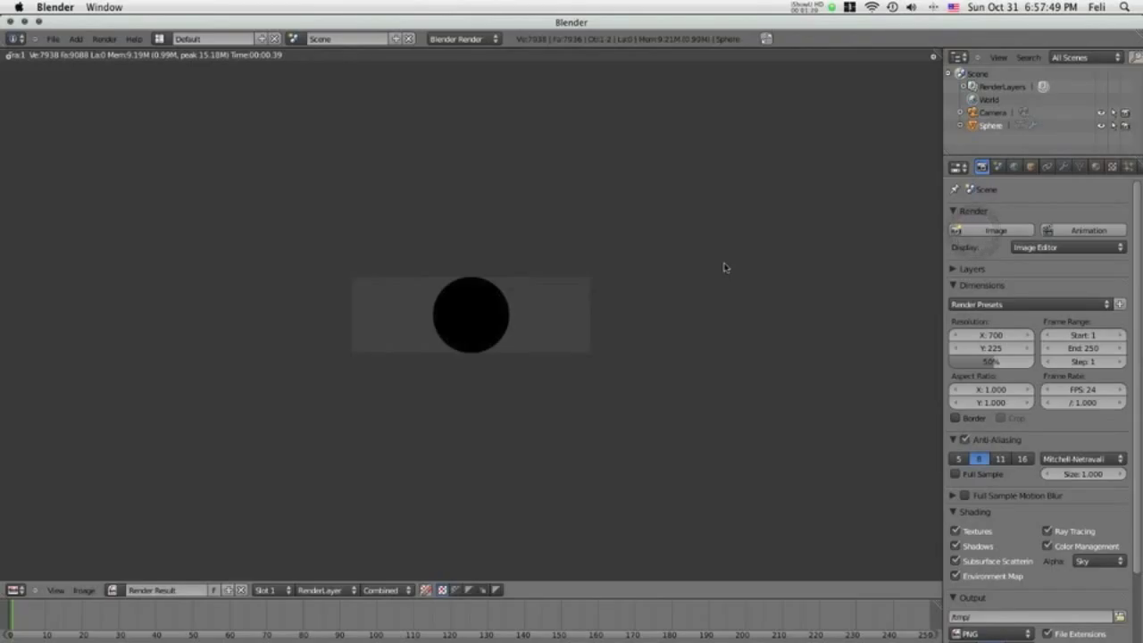
pyautogui.press('Escape')
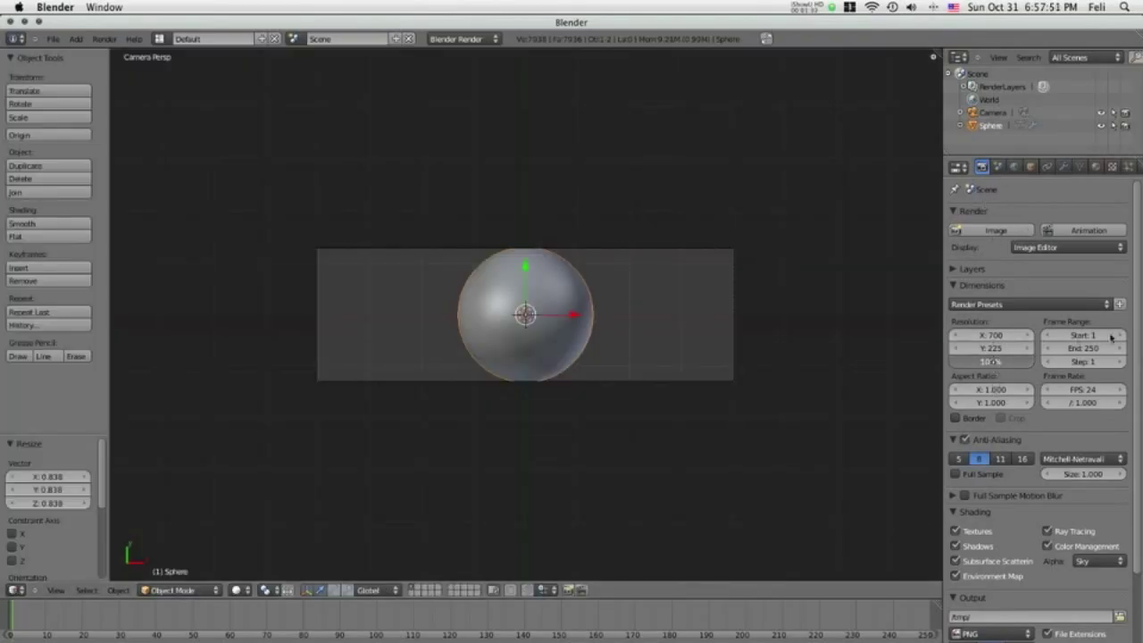
pyautogui.click(995, 230)
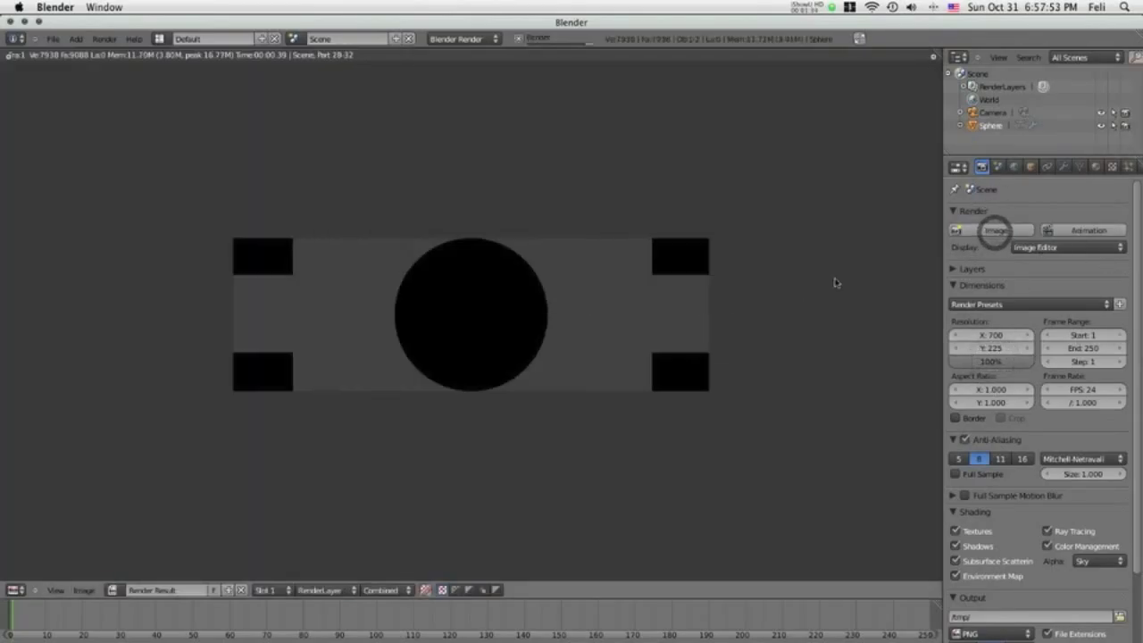
# Close the render result and add a Spot lamp at the sphere's centre, working in the right side view.
pyautogui.press('Escape')
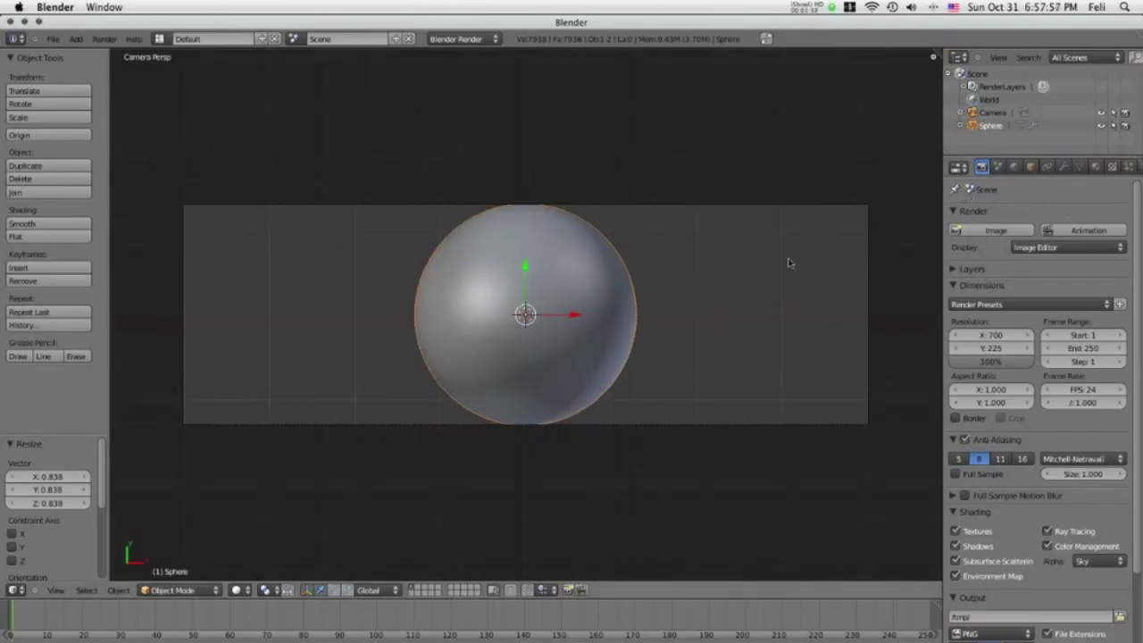
pyautogui.press('KP_3')
pyautogui.press('space')
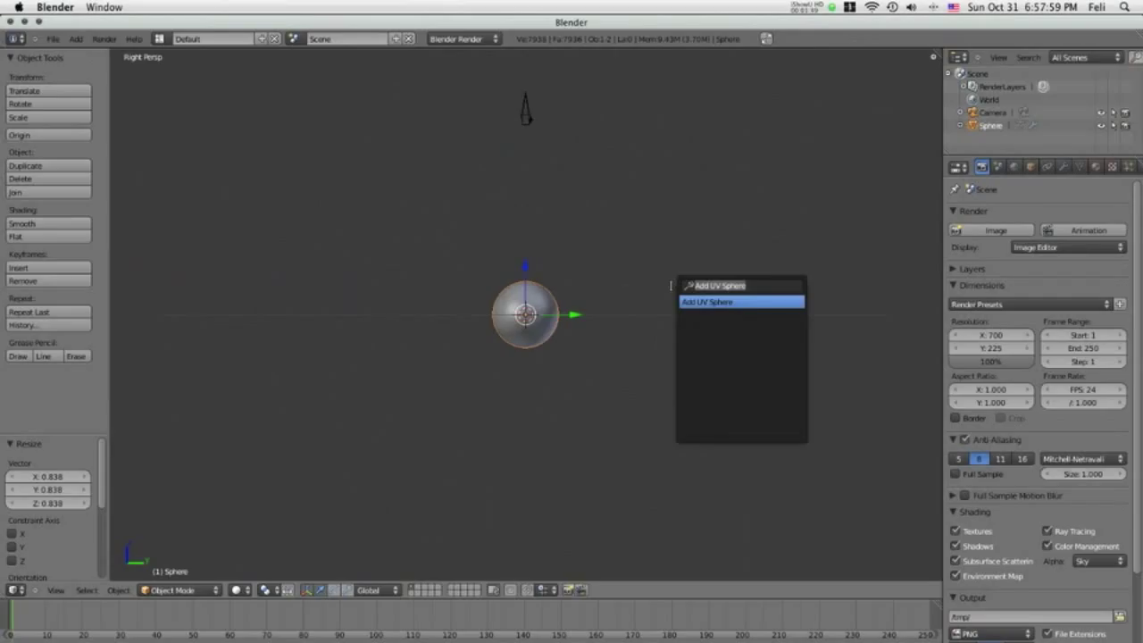
pyautogui.press('BackSpace')
pyautogui.write('la')
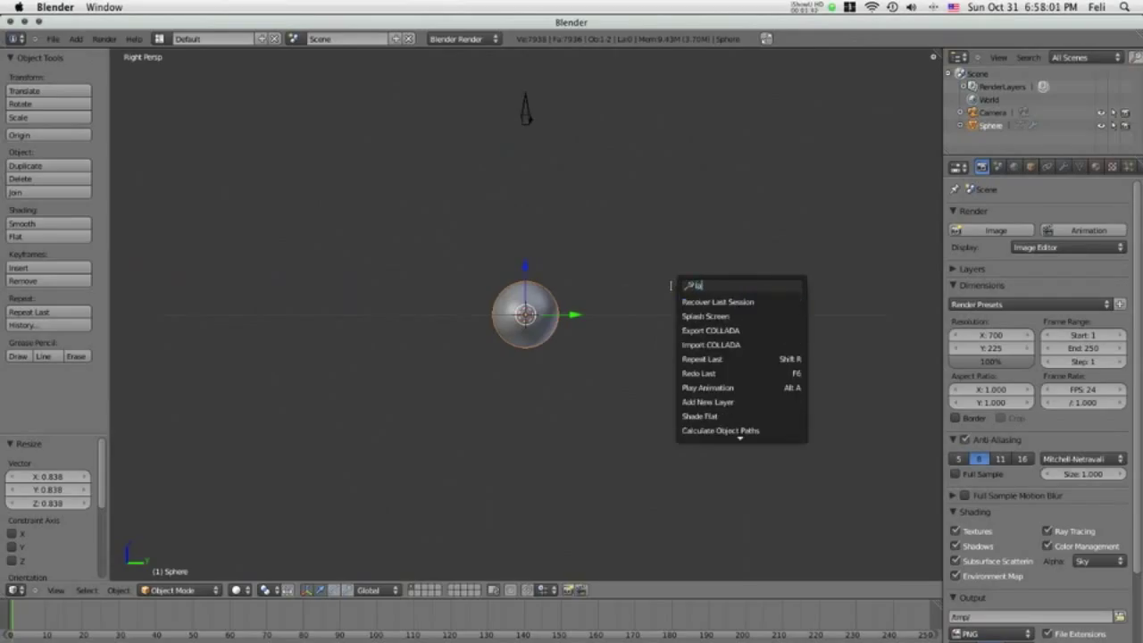
pyautogui.write('mp')
pyautogui.press('Return')
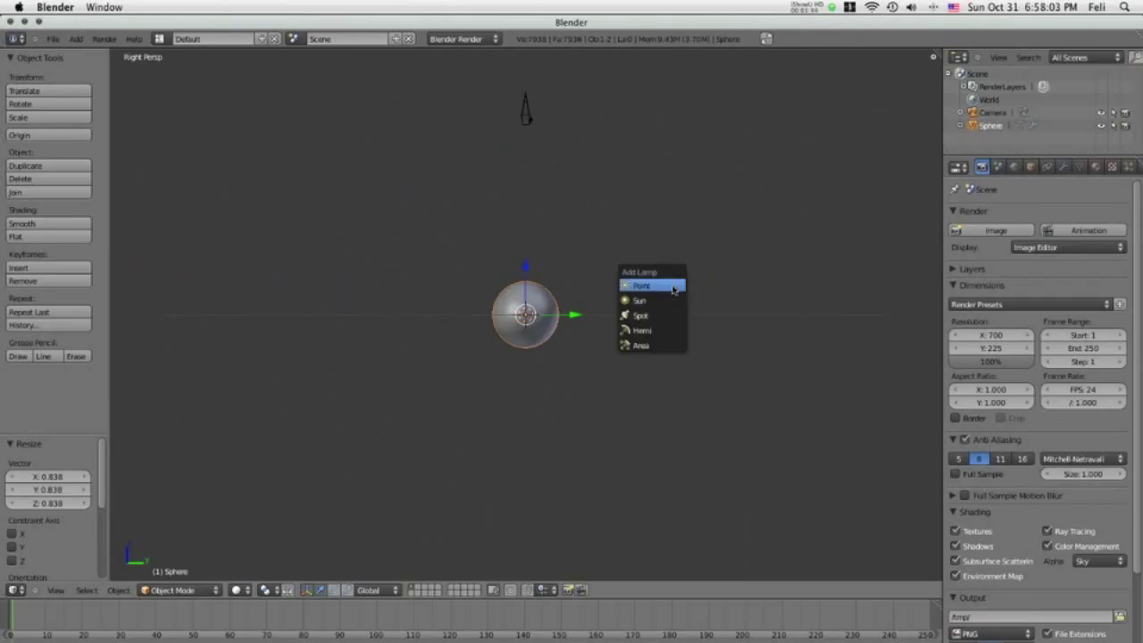
pyautogui.click(673, 314)
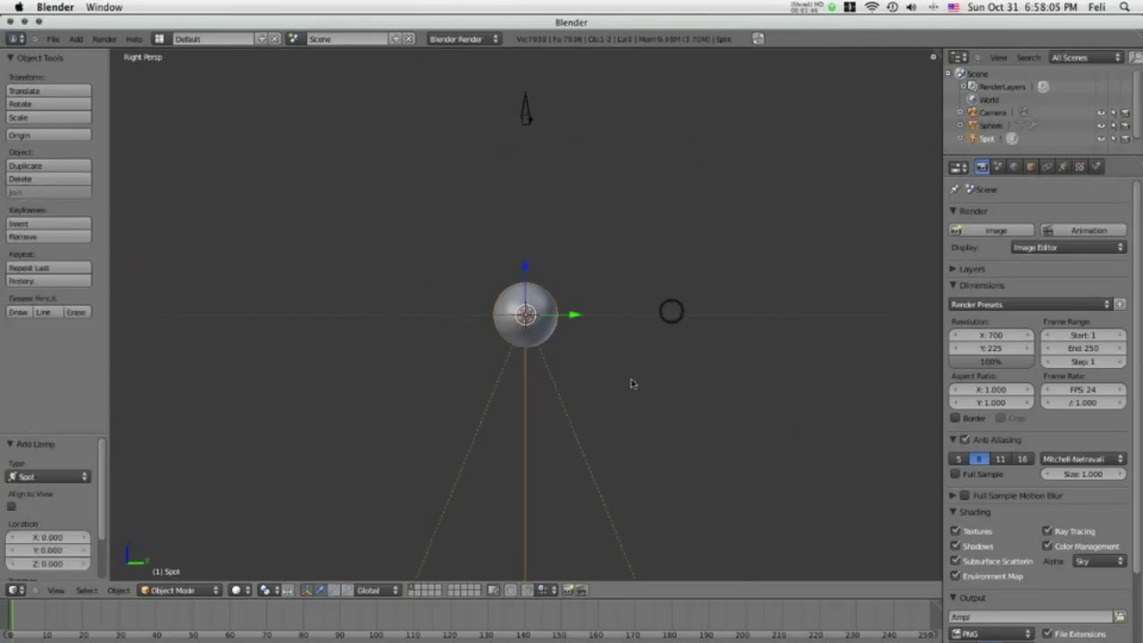
# Raise the spot lamp straight up along Z by about 8.6 and a further 10.56 units, scaling it to about 0.83 in between.
pyautogui.press('g')
pyautogui.press('z')
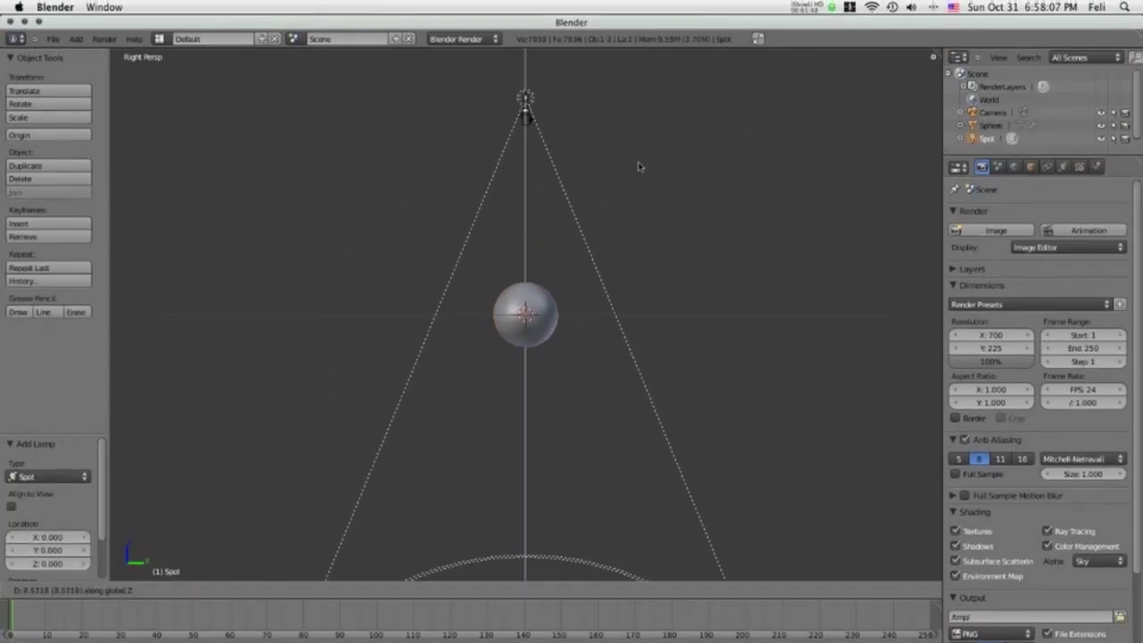
pyautogui.click(638, 161)
pyautogui.press('s')
pyautogui.click(475, 371)
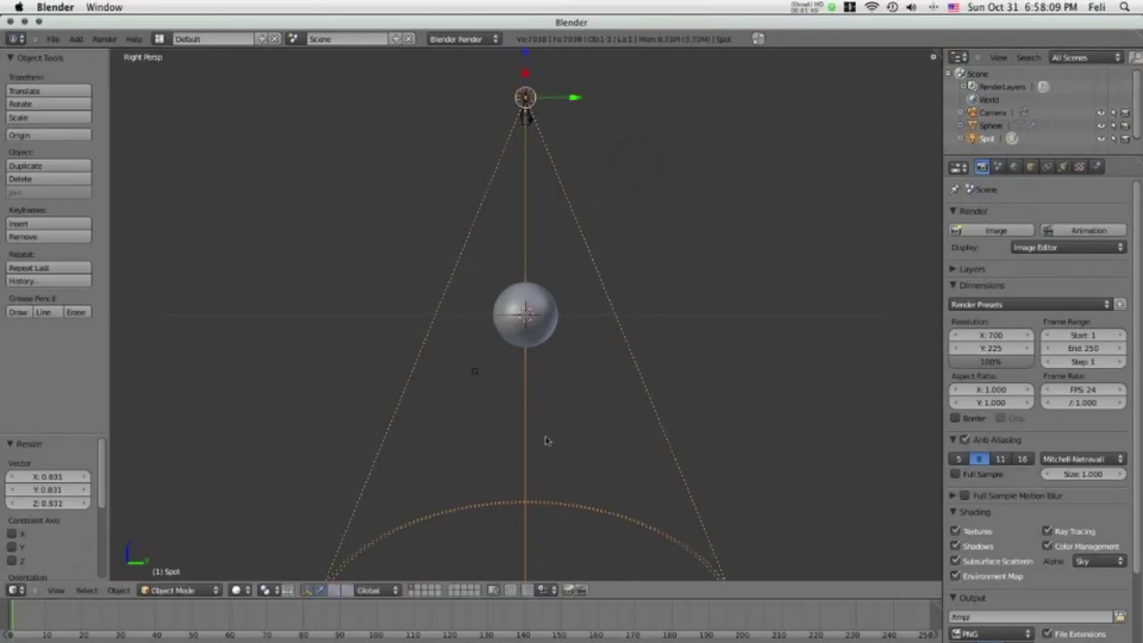
pyautogui.press('g')
pyautogui.press('z')
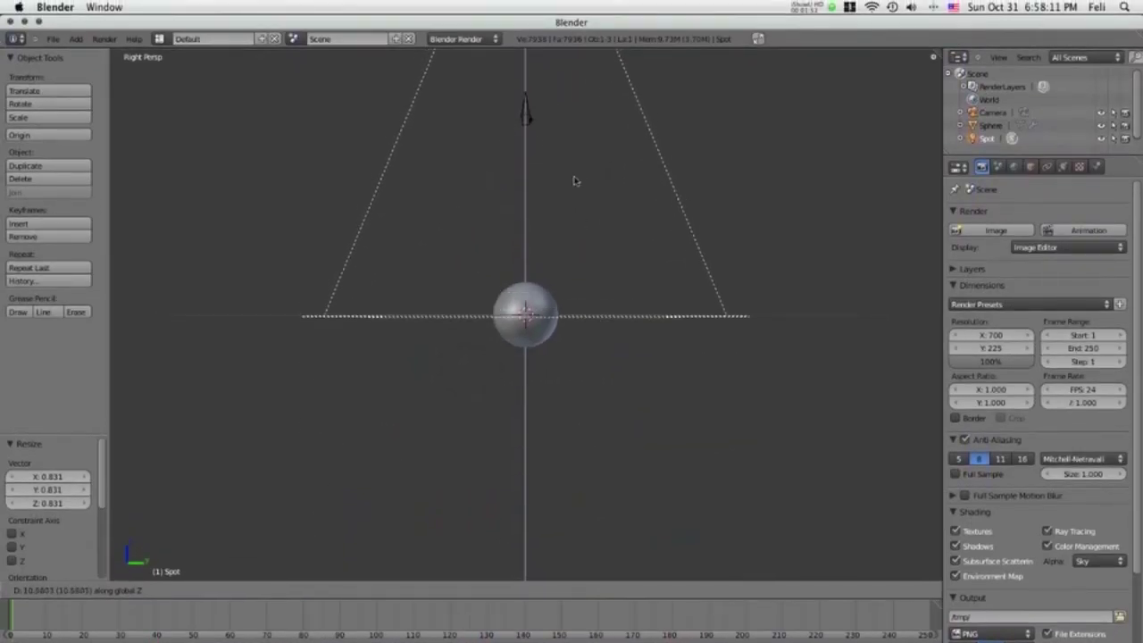
pyautogui.click(574, 177)
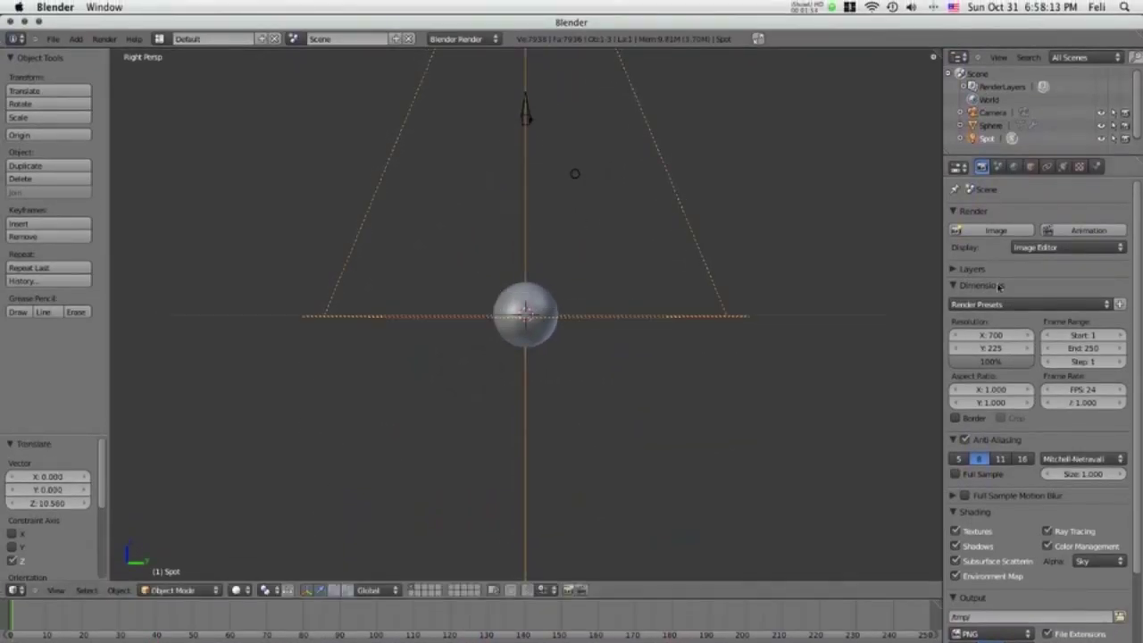
# Test-render the image and set the spot lamp's energy to 2.5.
pyautogui.click(996, 230)
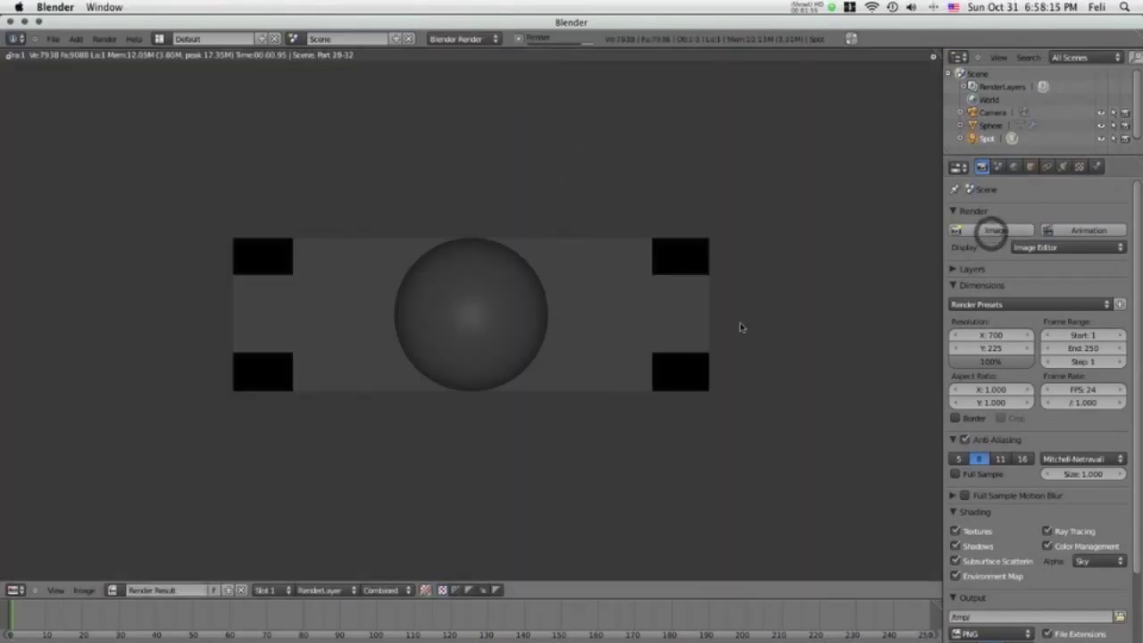
pyautogui.press('Escape')
pyautogui.click(1058, 167)
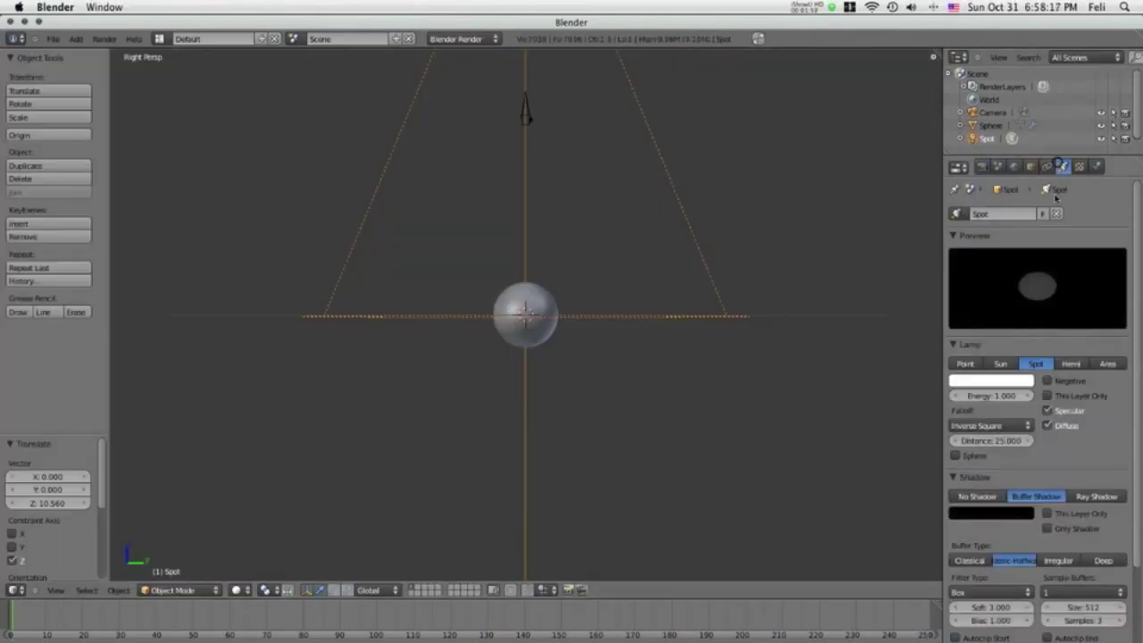
pyautogui.click(975, 396)
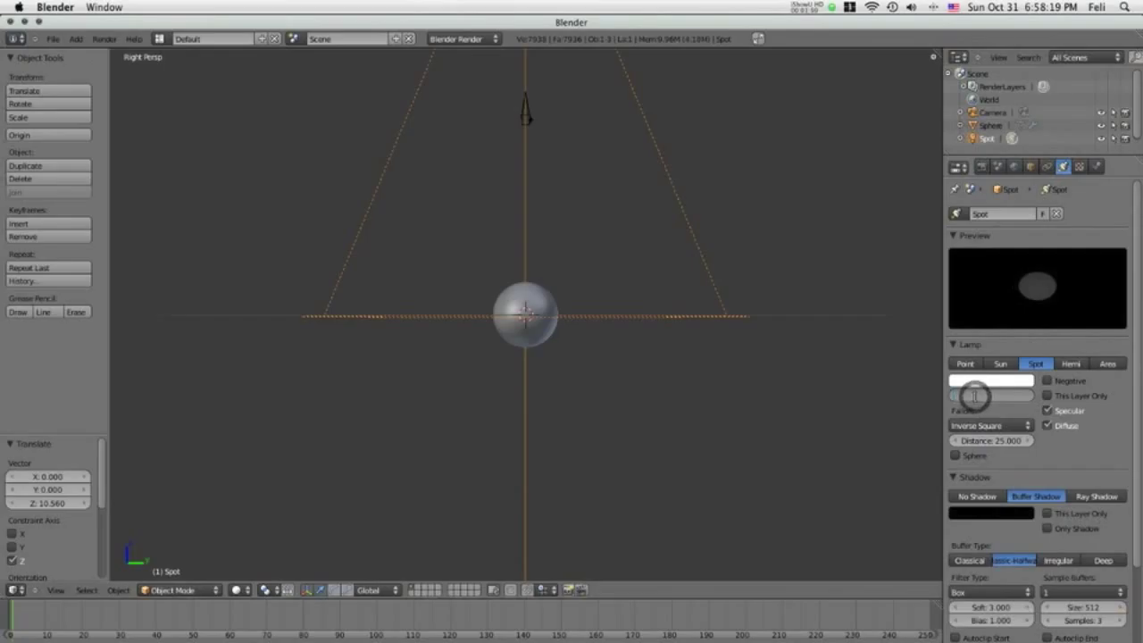
pyautogui.write('2.5')
pyautogui.press('Return')
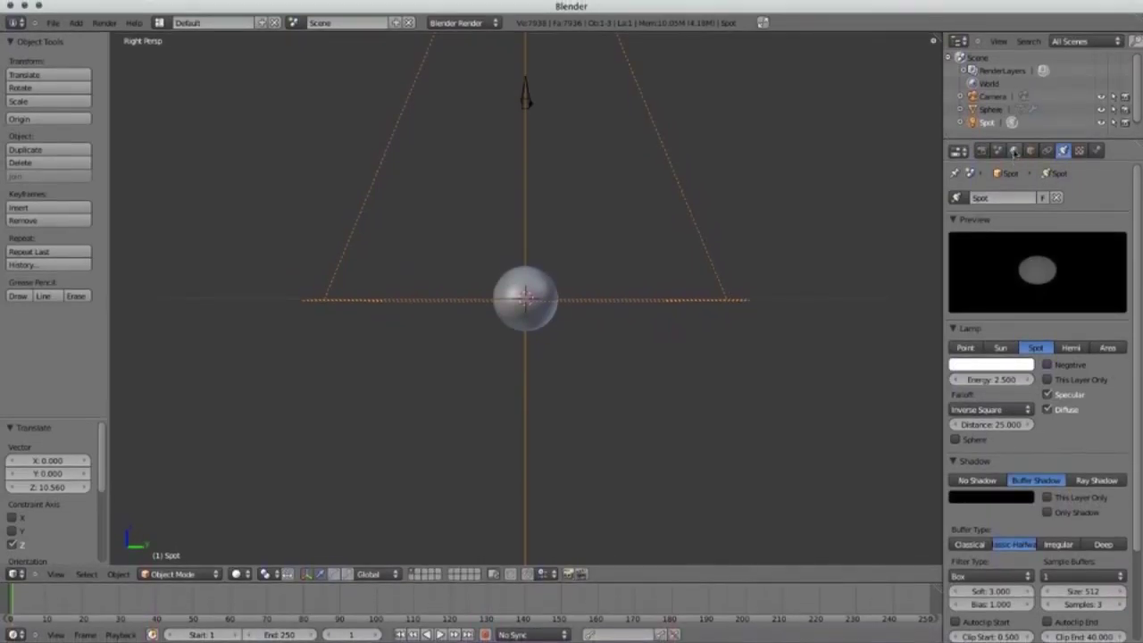
# Render the image again to check the sphere under the stronger spot lamp.
pyautogui.click(979, 166)
pyautogui.click(982, 231)
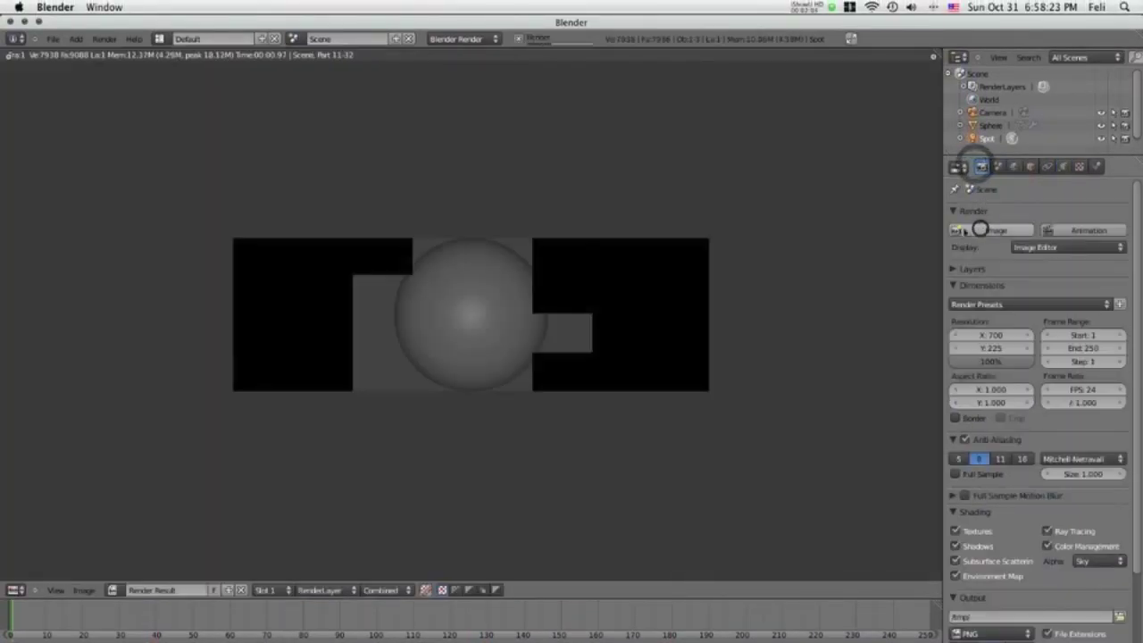
pyautogui.press('Escape')
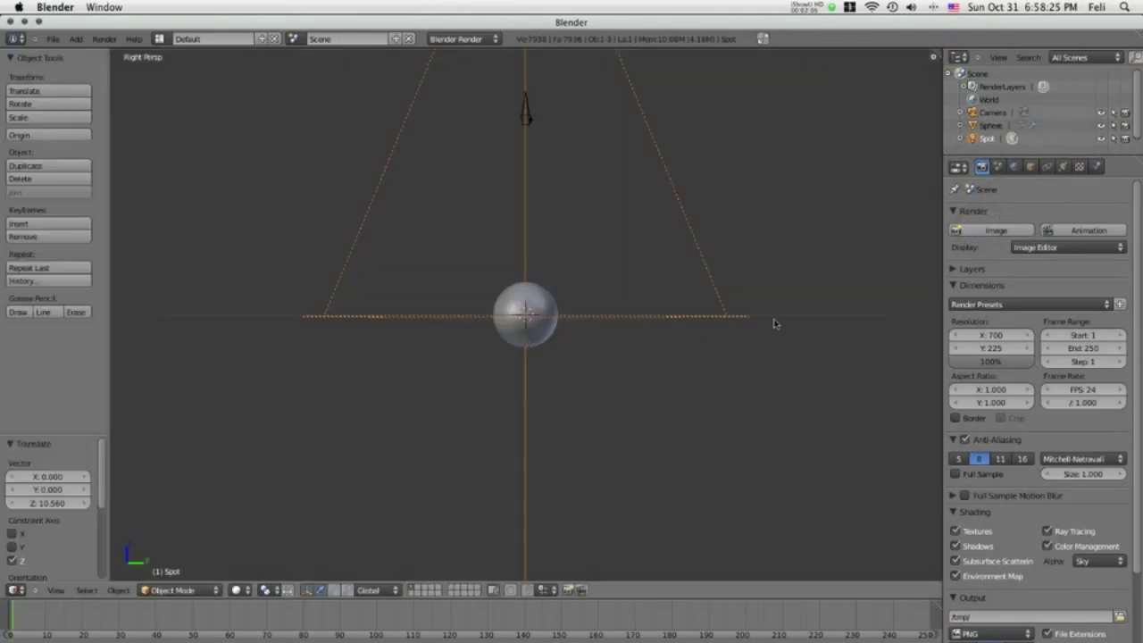
# Enable Paper Sky and Blend Sky for the world, with a very dark teal horizon colour and a near-black zenith colour of RGB 0.005.
pyautogui.press('KP_0')
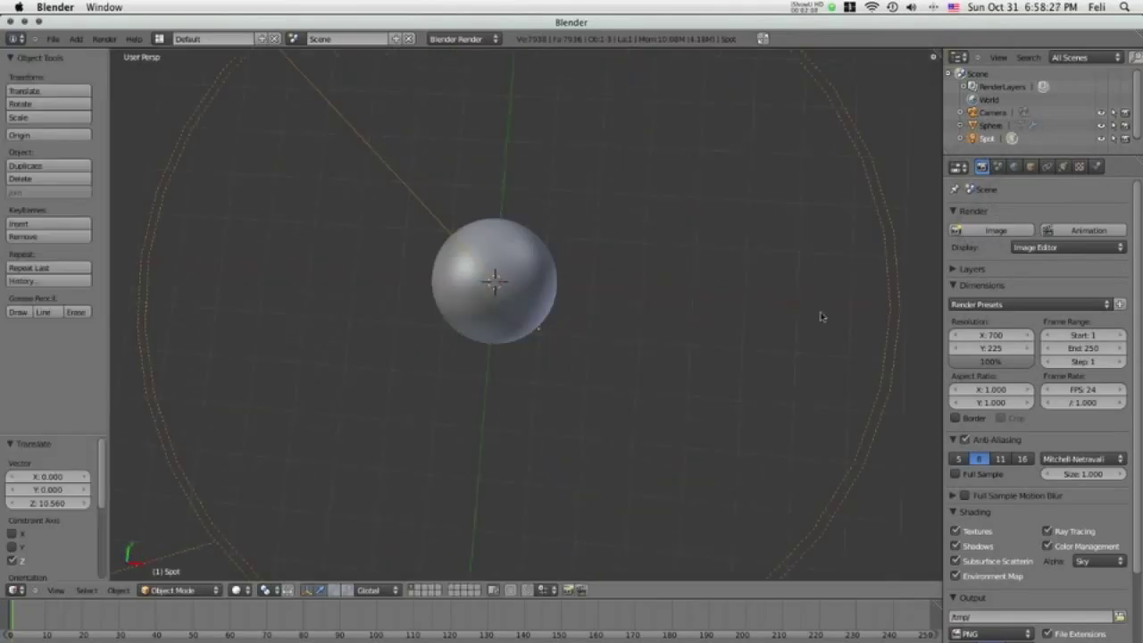
pyautogui.click(1011, 166)
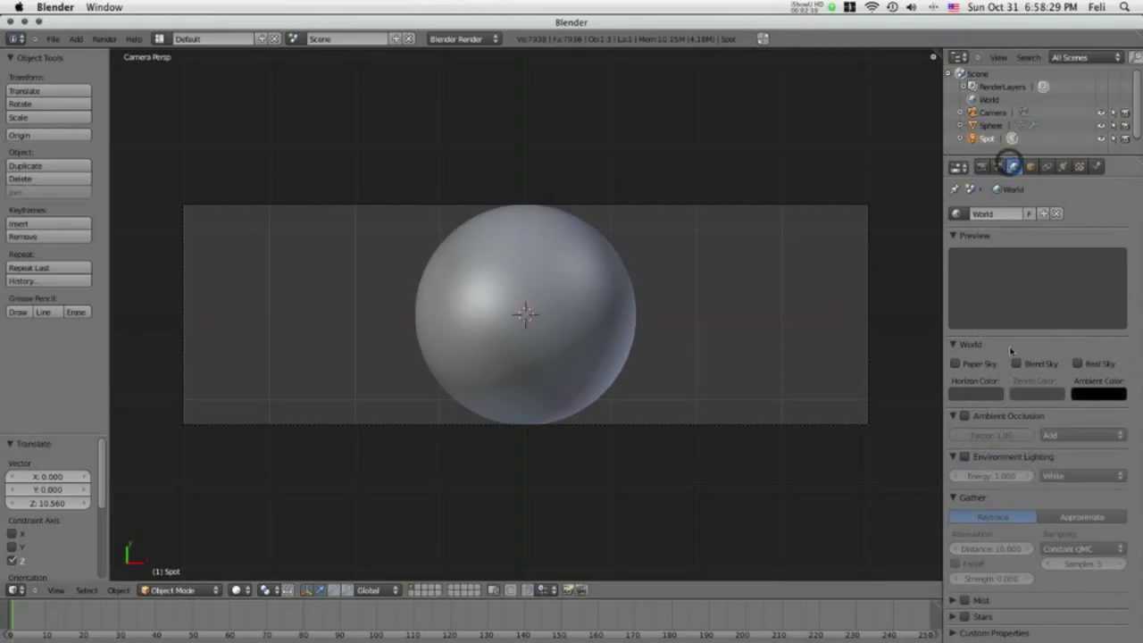
pyautogui.click(977, 393)
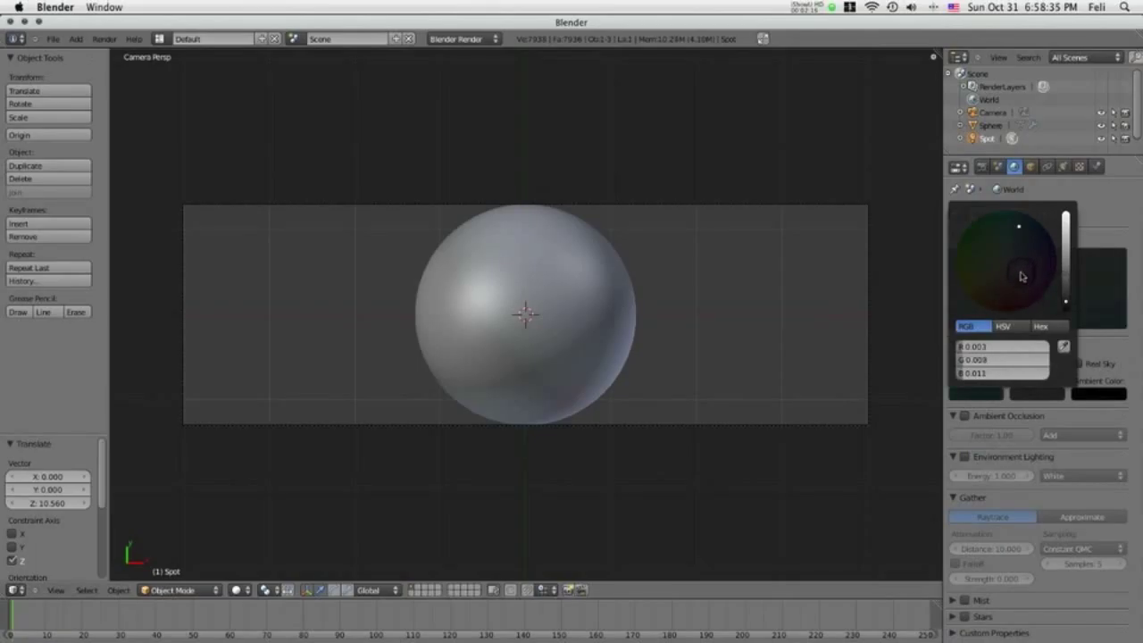
pyautogui.click(1030, 391)
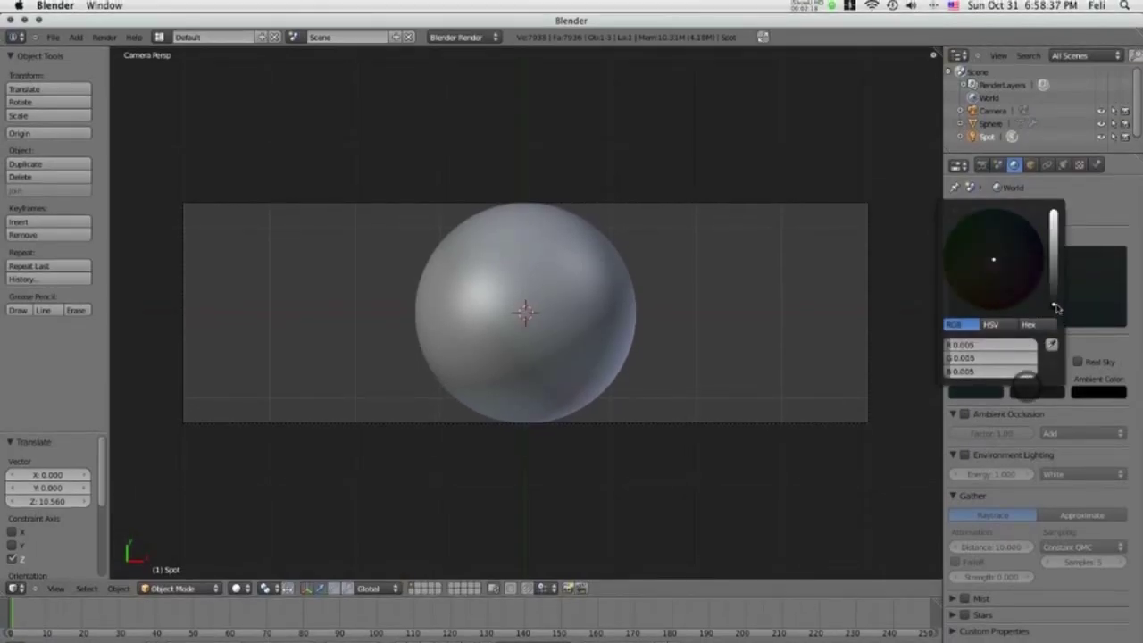
# Render the image to check the dark sky gradient behind the sphere.
pyautogui.click(983, 167)
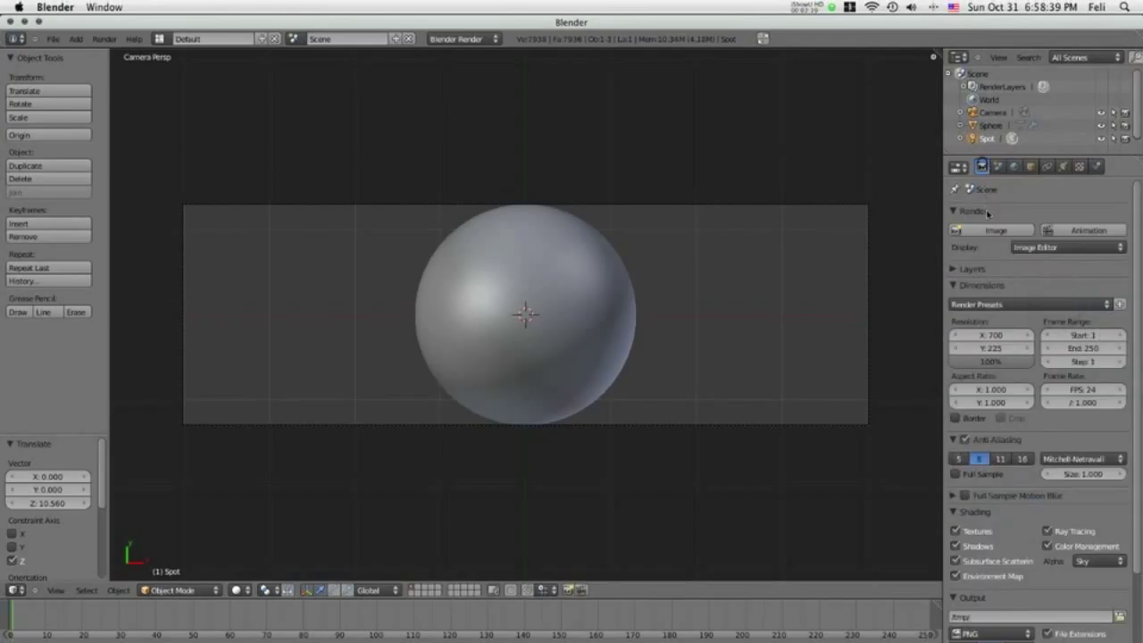
pyautogui.click(994, 230)
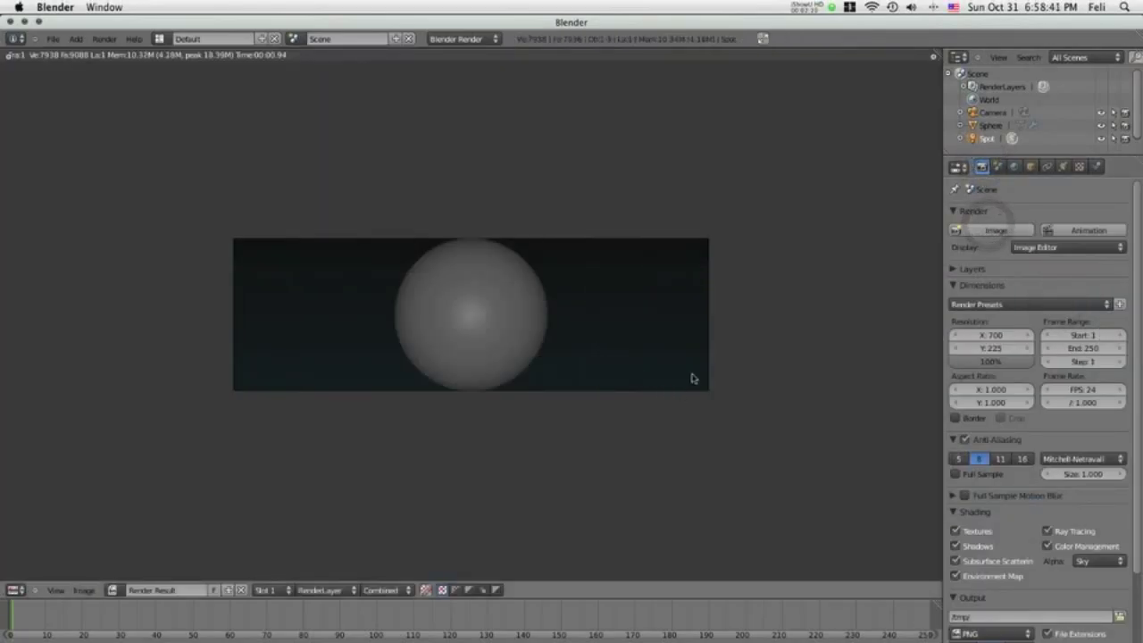
pyautogui.press('Escape')
# Enable stars for the world with size 0.1 and separation 2.0.
pyautogui.click(1013, 167)
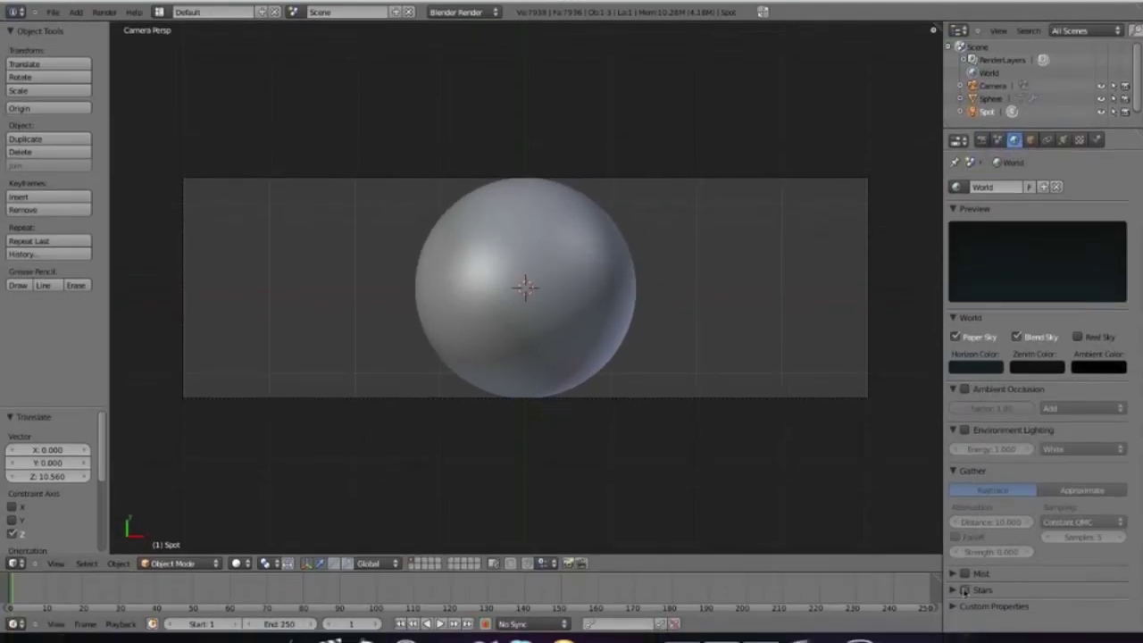
pyautogui.click(965, 617)
pyautogui.scroll(-1, 980, 563)
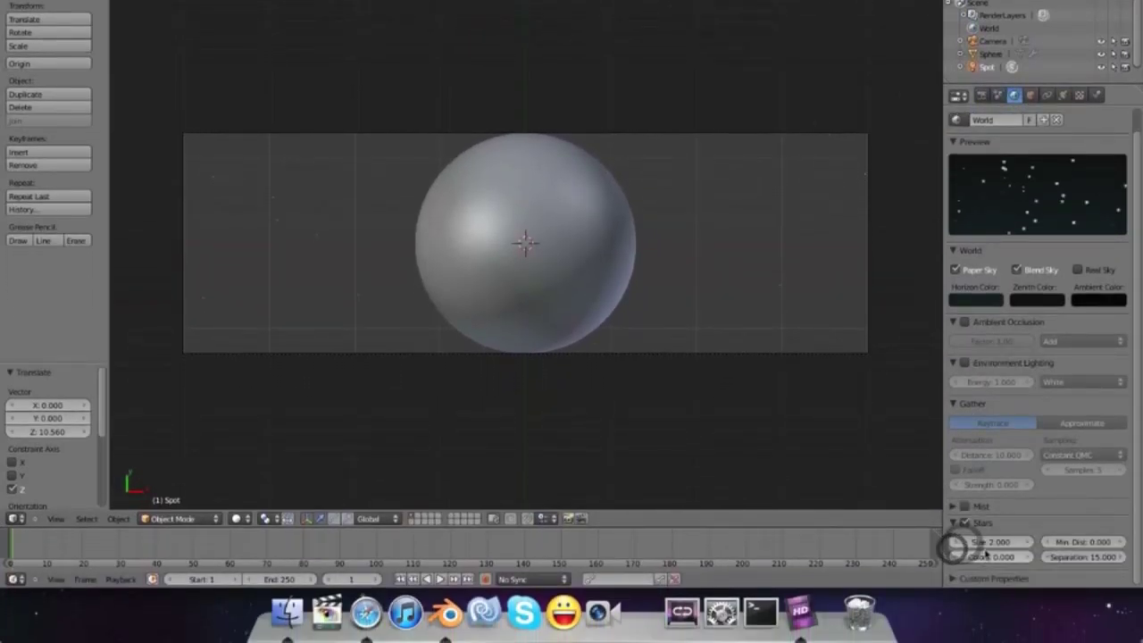
pyautogui.moveTo(985, 542); pyautogui.dragTo(961, 550)
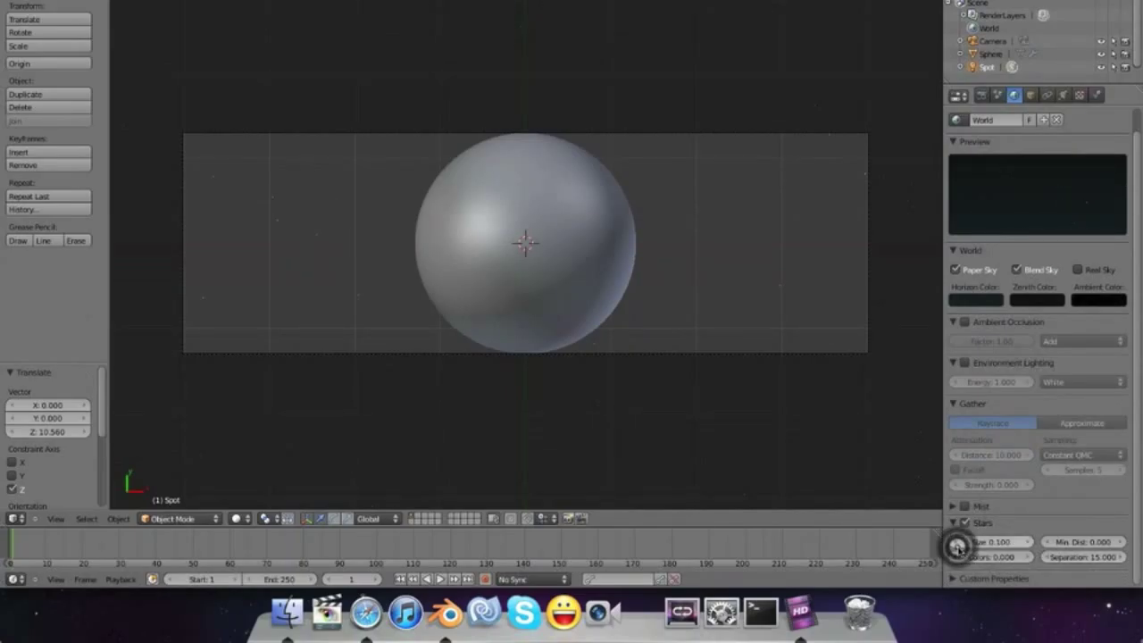
pyautogui.moveTo(1093, 560); pyautogui.dragTo(1090, 561)
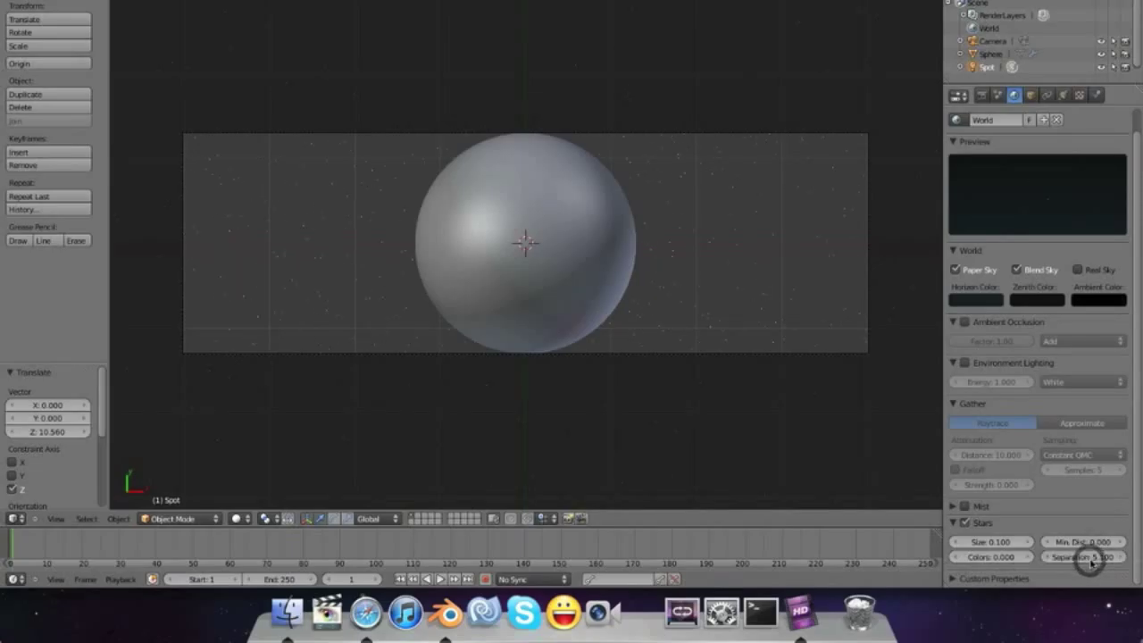
pyautogui.moveTo(1096, 563); pyautogui.dragTo(1094, 559)
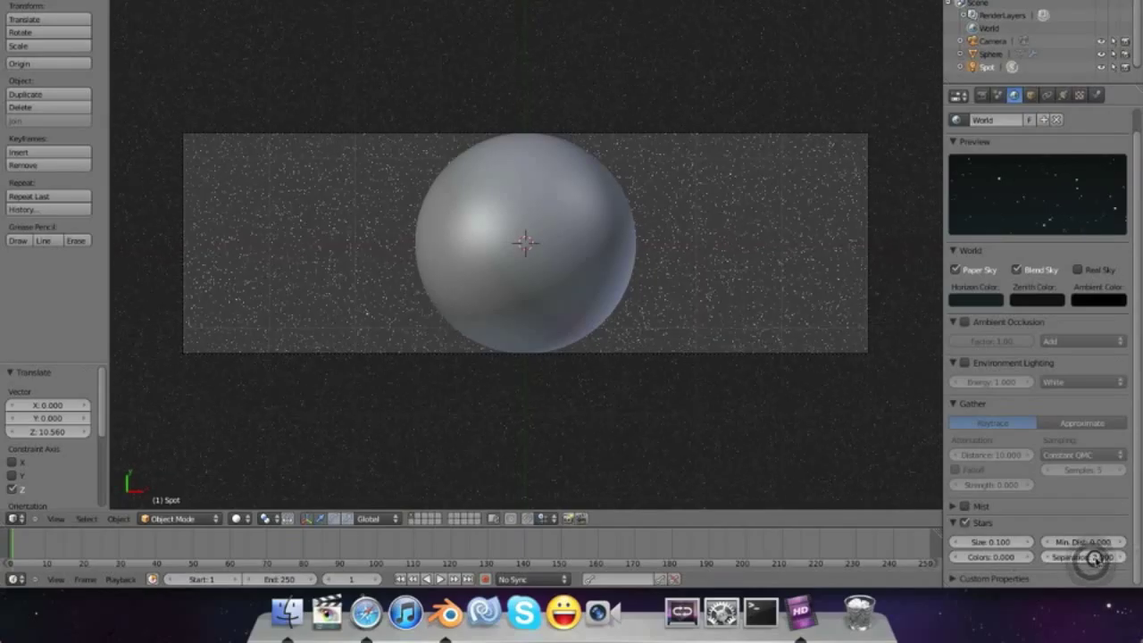
# Render the image to check the star field around the sphere.
pyautogui.click(980, 95)
pyautogui.click(1013, 158)
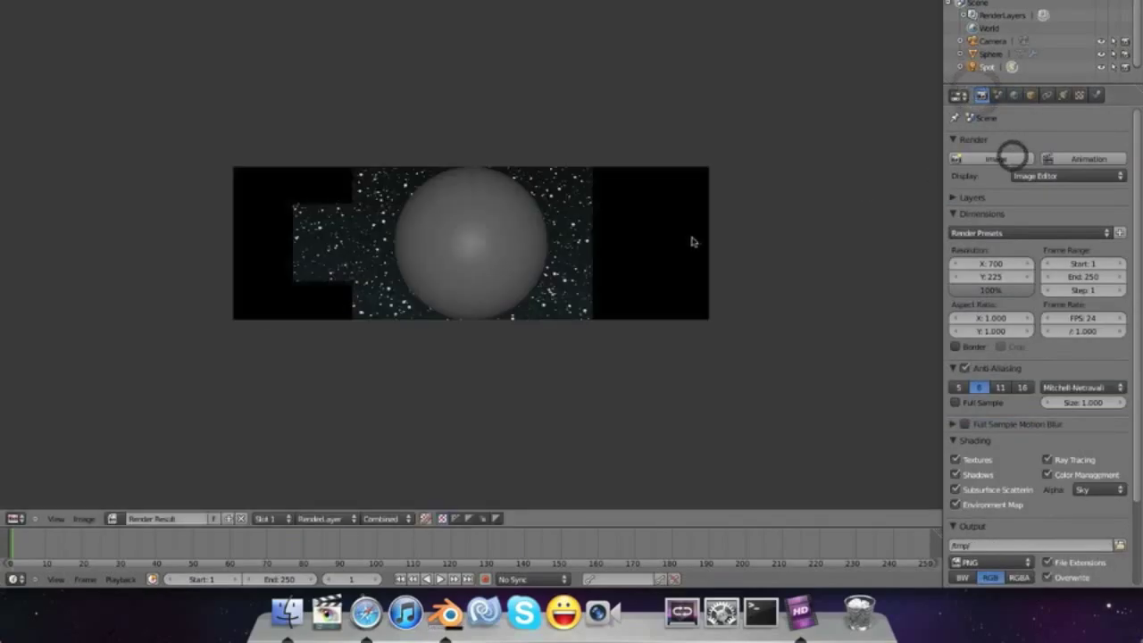
pyautogui.press('Escape')
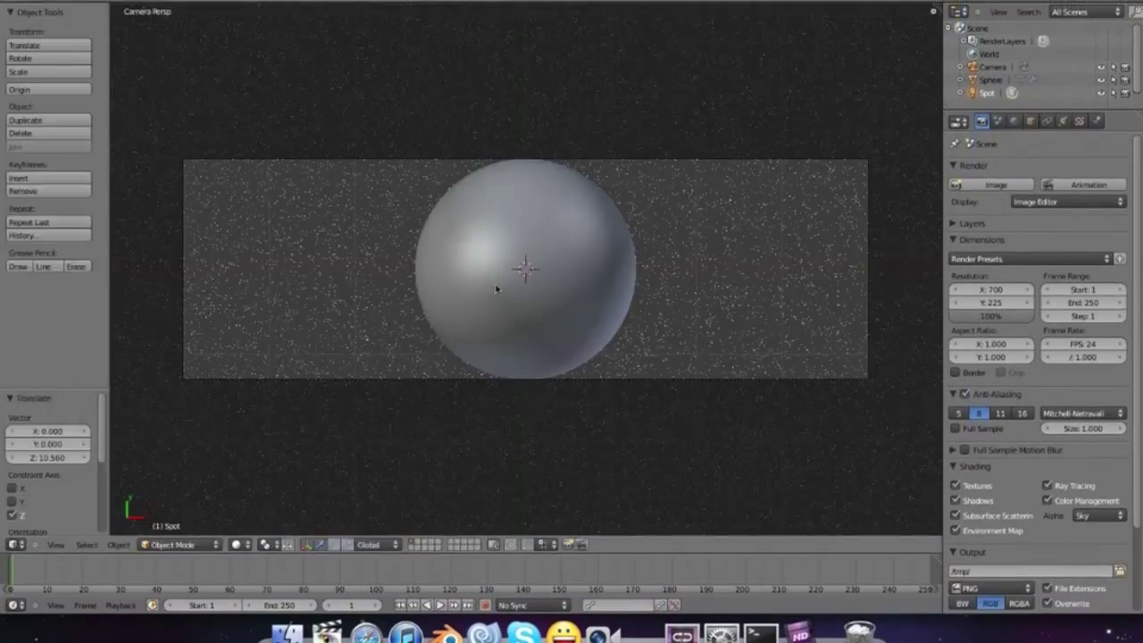
# Select the sphere and give it a new material.
pyautogui.click(1096, 146)
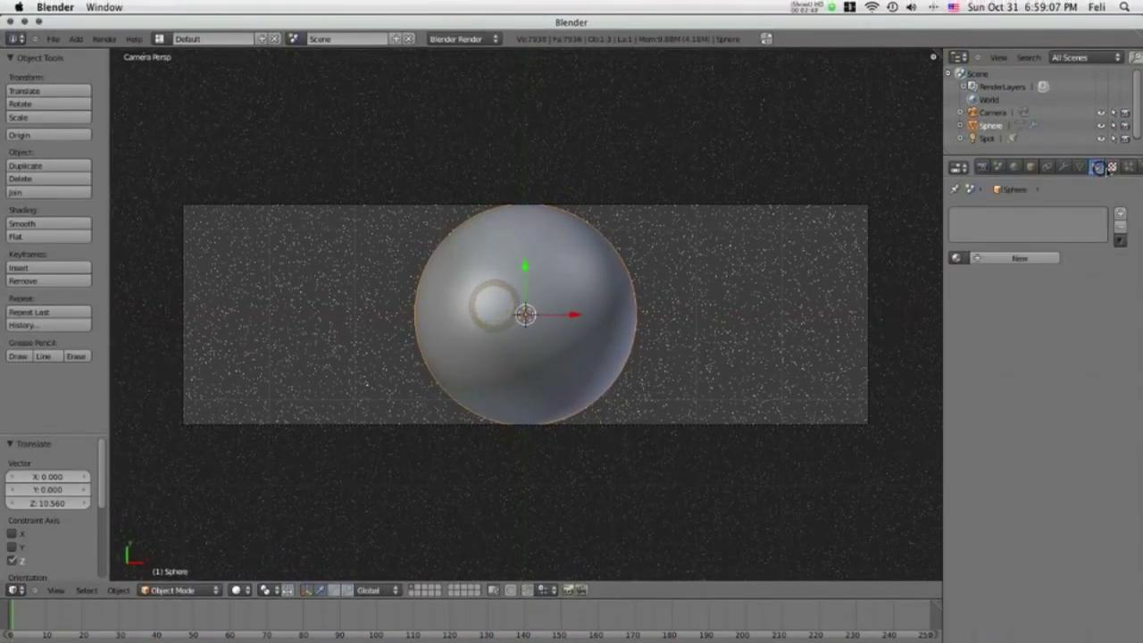
pyautogui.click(1107, 145)
pyautogui.click(1096, 168)
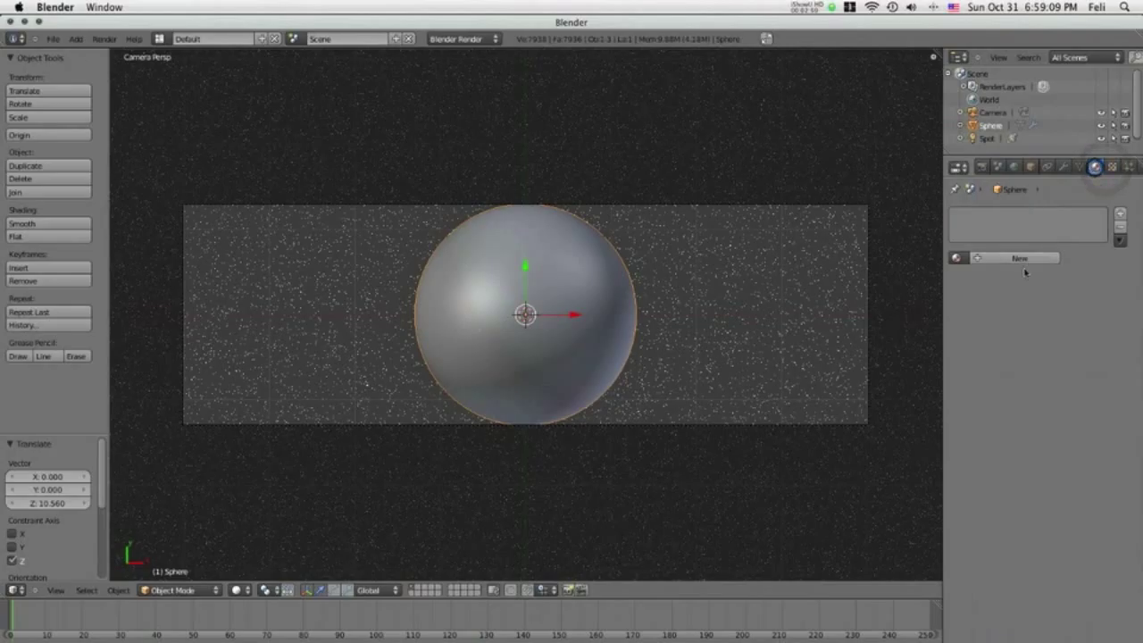
pyautogui.click(1021, 260)
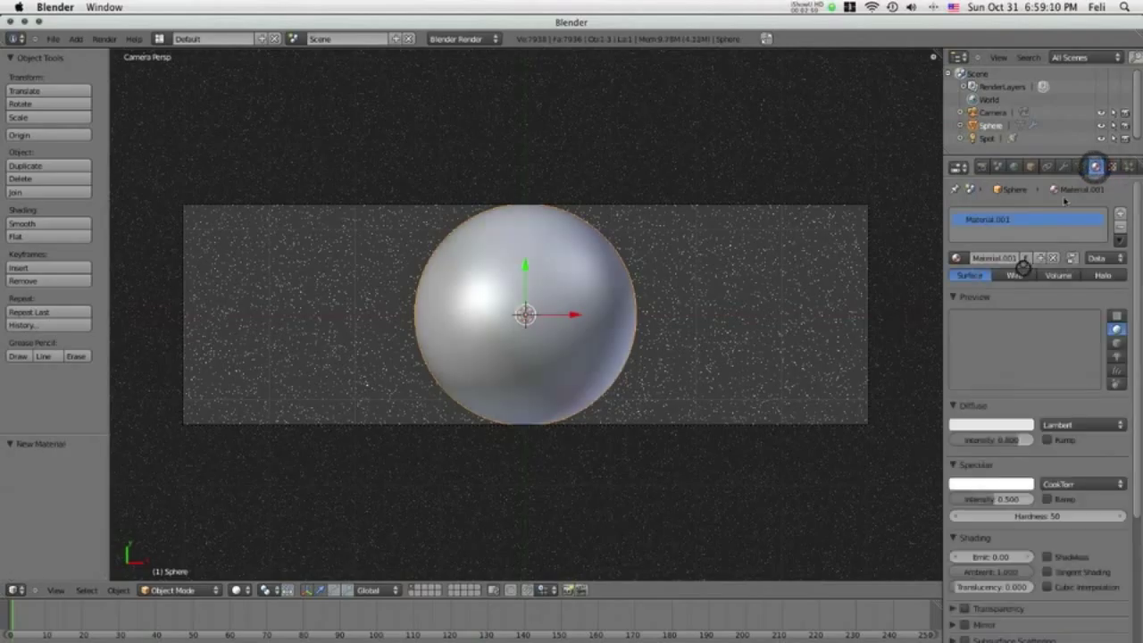
# Add a new texture to the sphere's material and set its type to Image or Movie.
pyautogui.click(1112, 168)
pyautogui.click(1040, 293)
pyautogui.click(1050, 305)
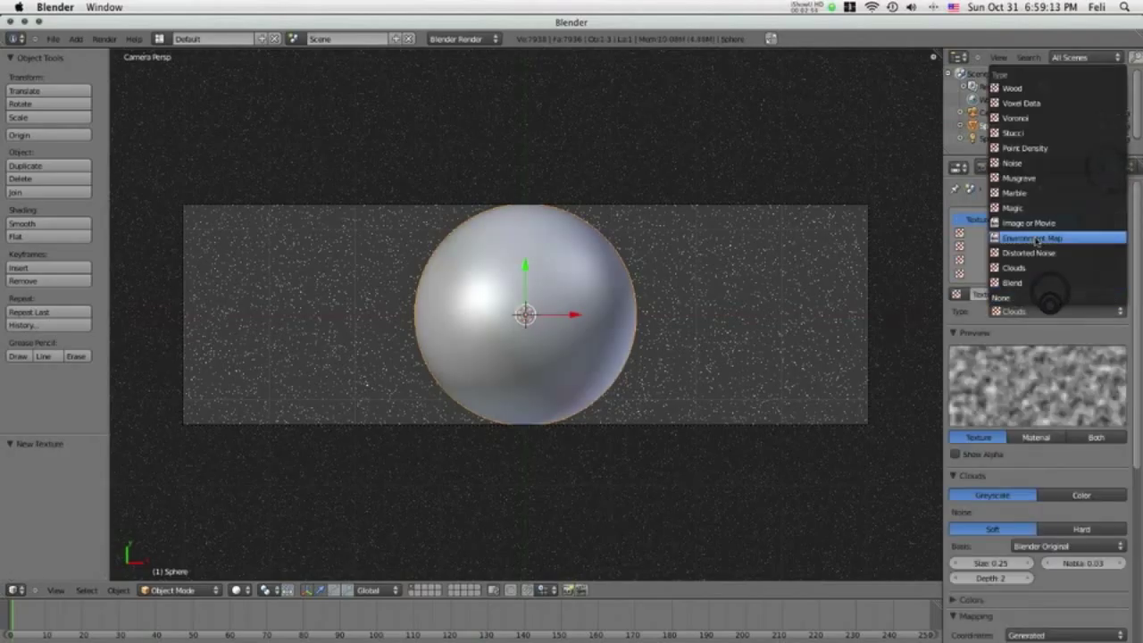
pyautogui.click(1034, 223)
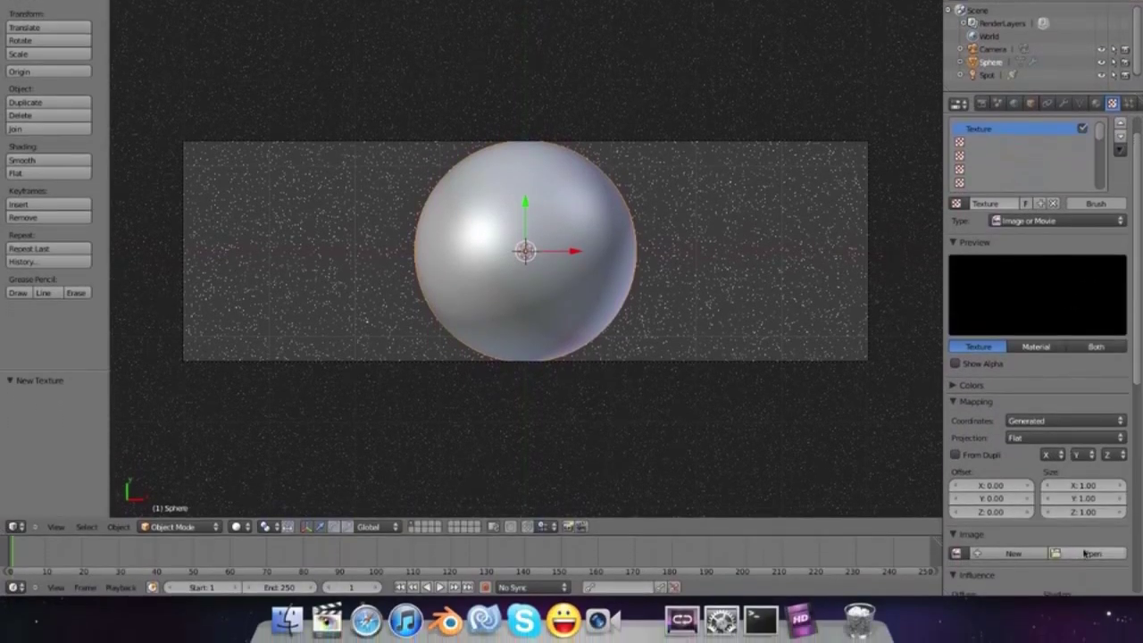
# Load earth_map.jpg from the Textures Refrence folder as the image of the sphere's texture, showing the folder's files as a list.
pyautogui.click(1082, 553)
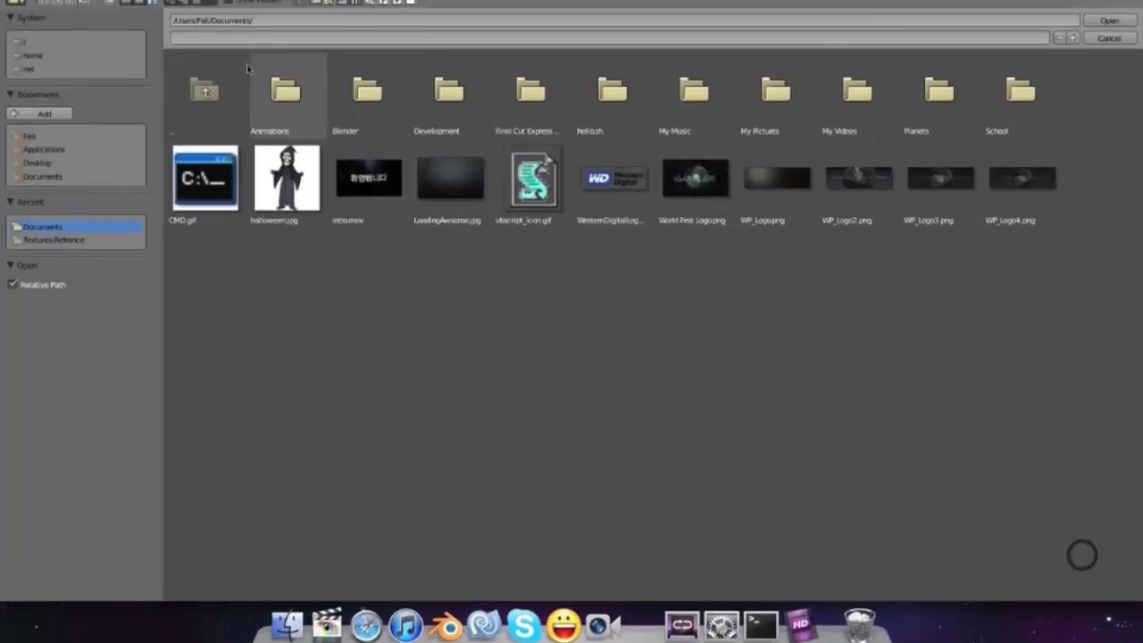
pyautogui.click(125, 56)
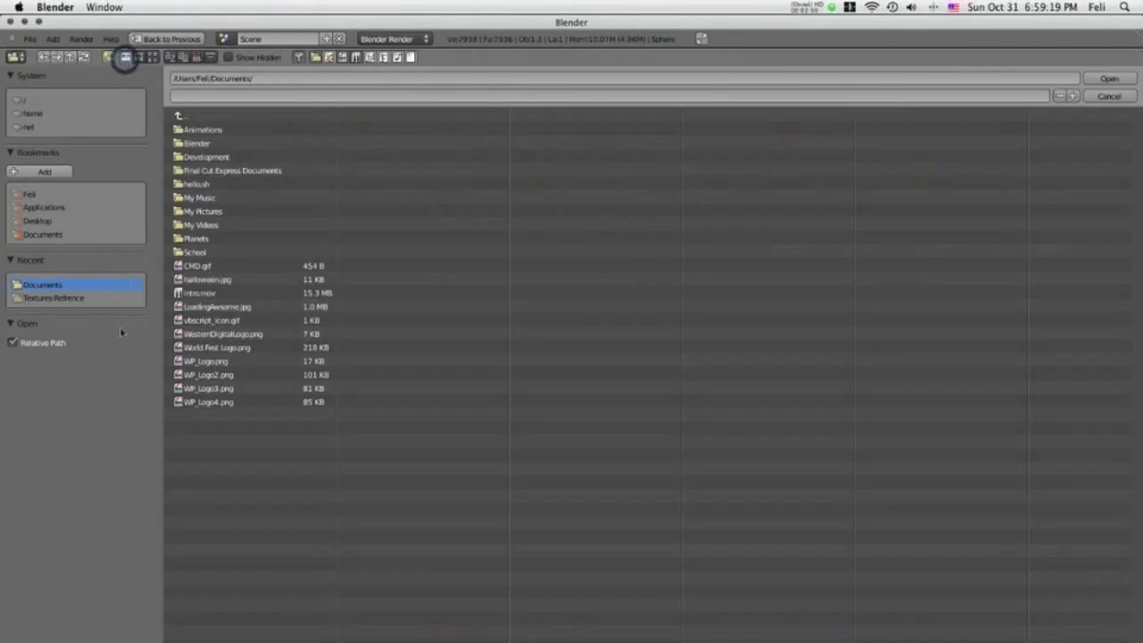
pyautogui.click(103, 298)
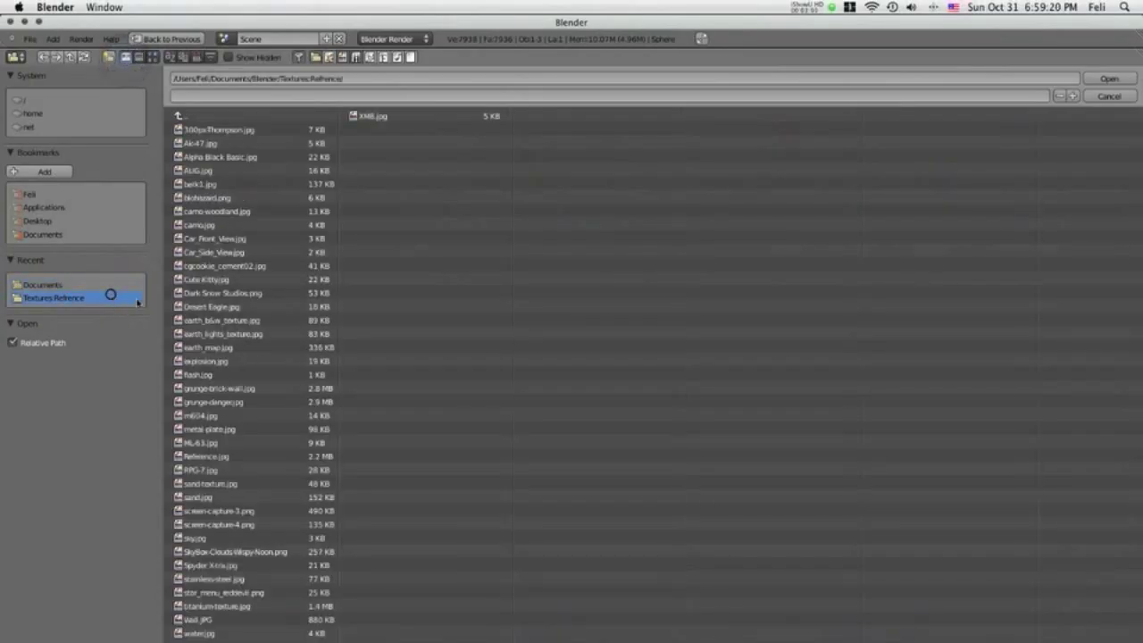
pyautogui.click(227, 351)
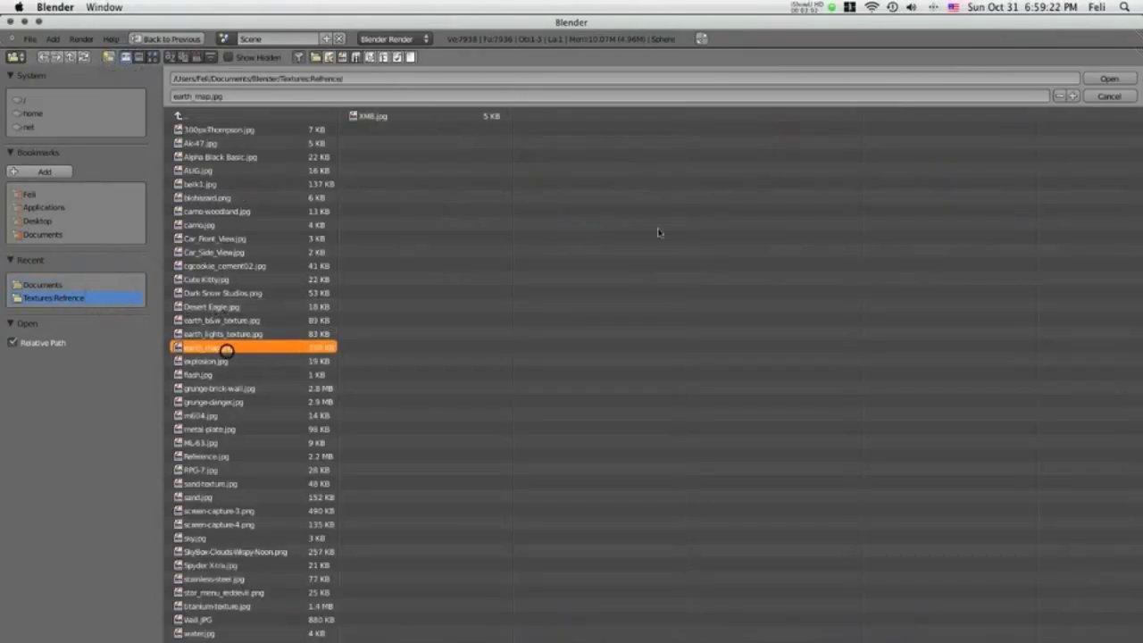
pyautogui.click(1109, 79)
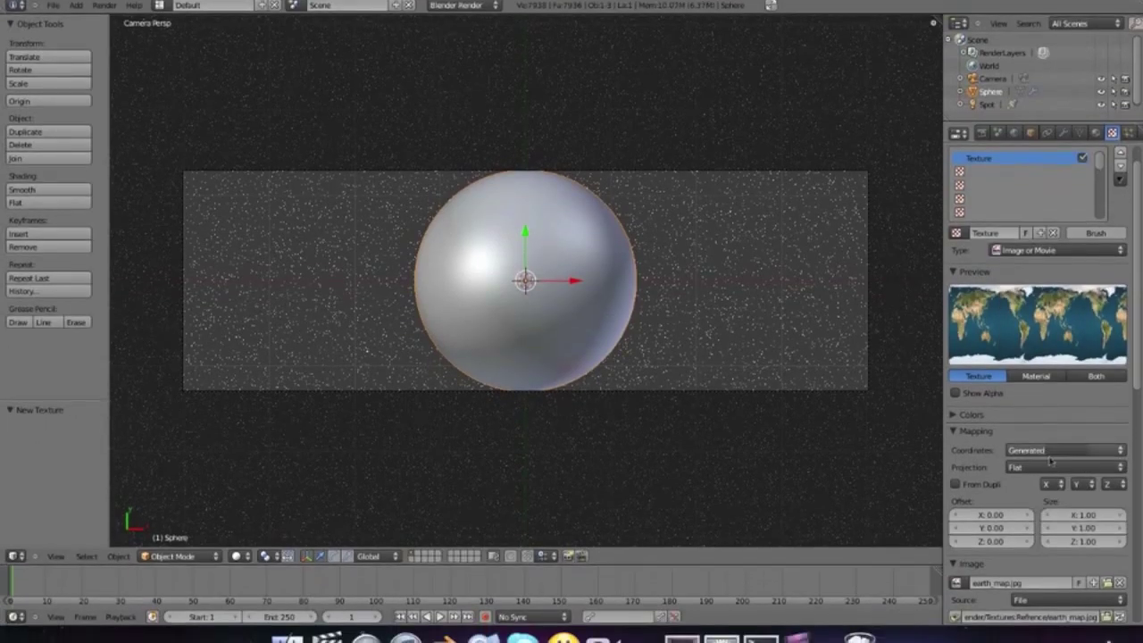
# Set the earth texture's projection to Sphere and test a changed axis mapping in the material preview.
pyautogui.click(1061, 501)
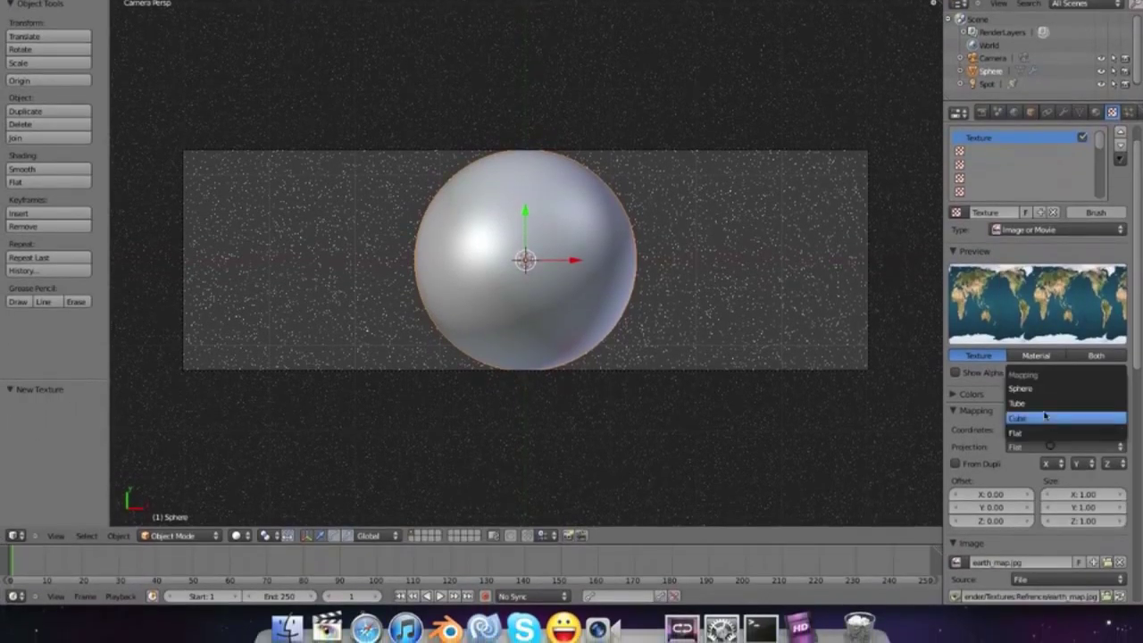
pyautogui.click(1044, 376)
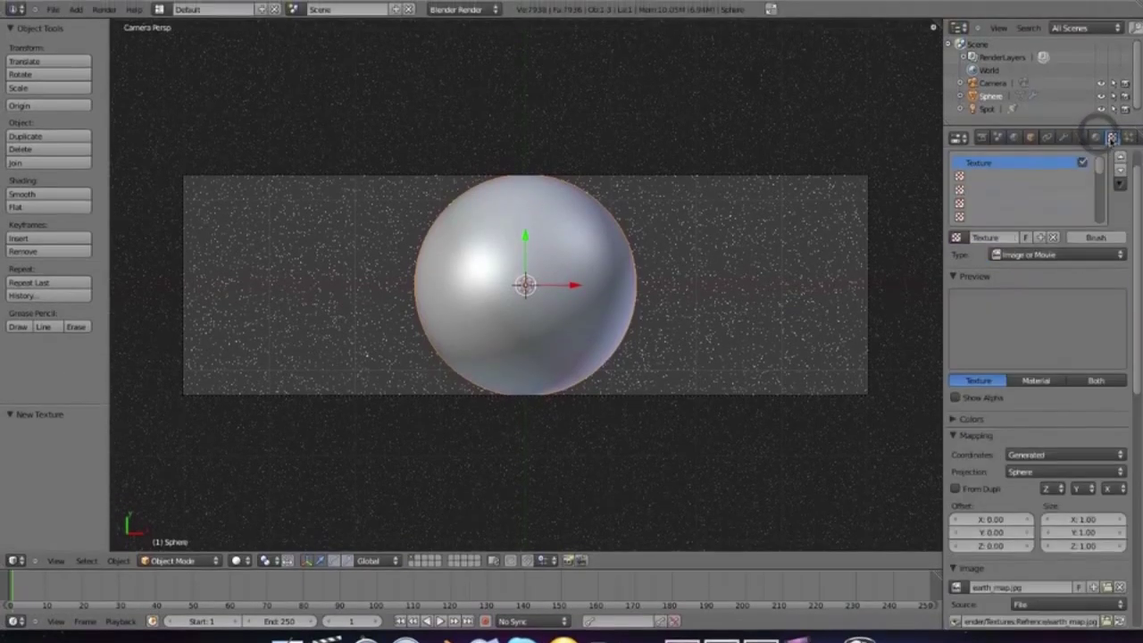
pyautogui.click(1081, 483)
pyautogui.click(1070, 455)
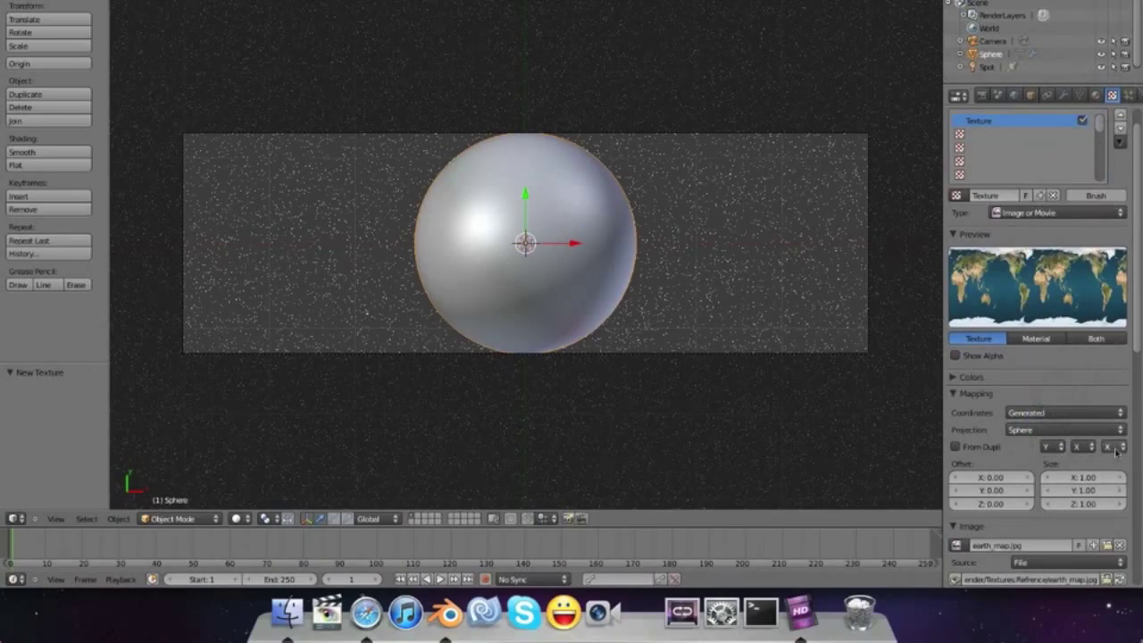
pyautogui.click(1095, 95)
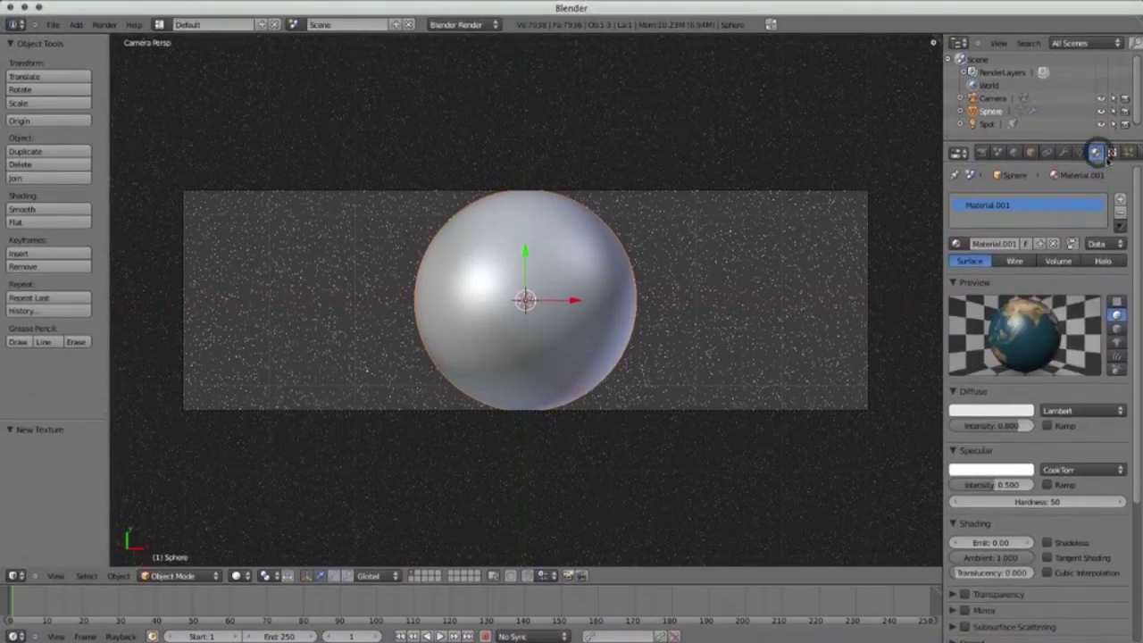
pyautogui.click(1112, 96)
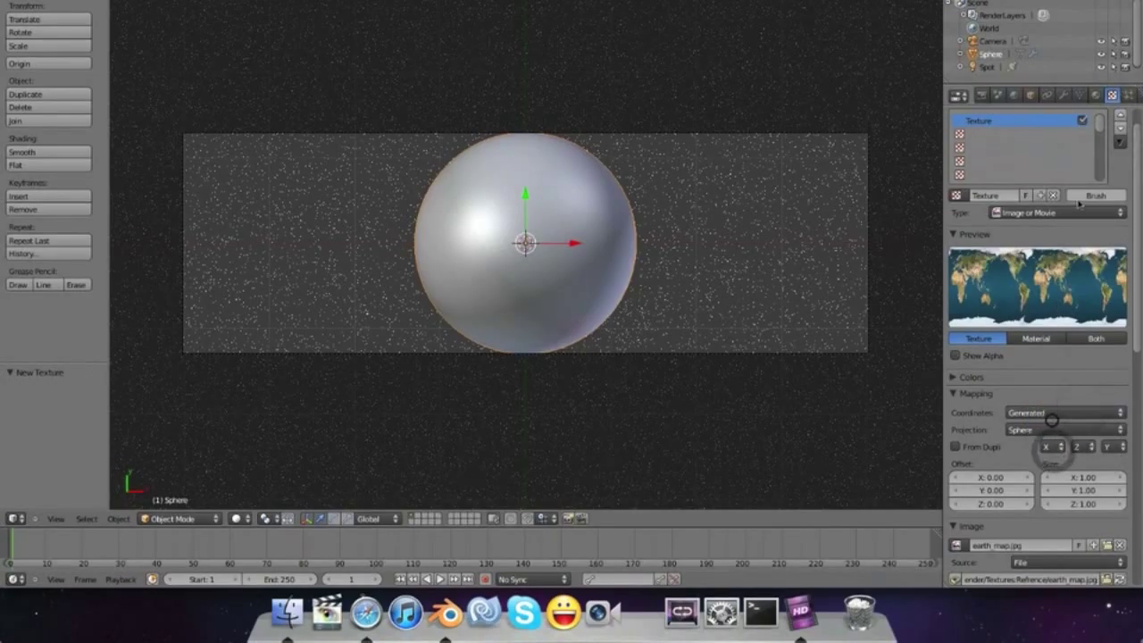
# Try the axis mappings X, Z, Y and Z, Y, X on the earth texture, checking each in the material preview.
pyautogui.click(1096, 94)
pyautogui.click(1112, 94)
pyautogui.click(1083, 520)
pyautogui.click(1079, 478)
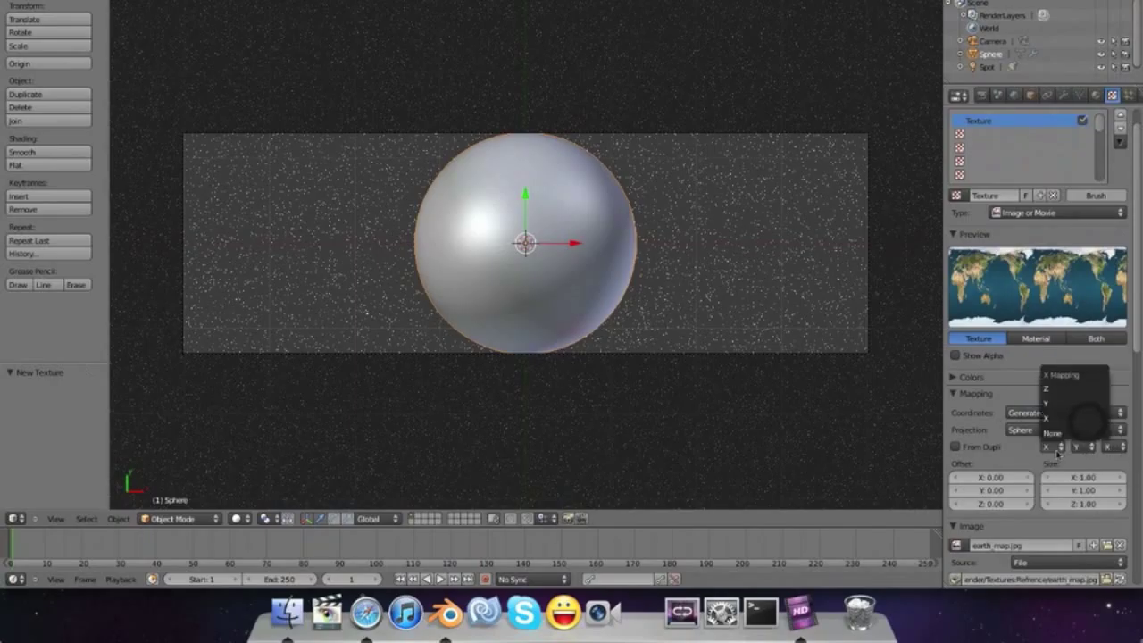
pyautogui.click(1095, 95)
pyautogui.click(1112, 94)
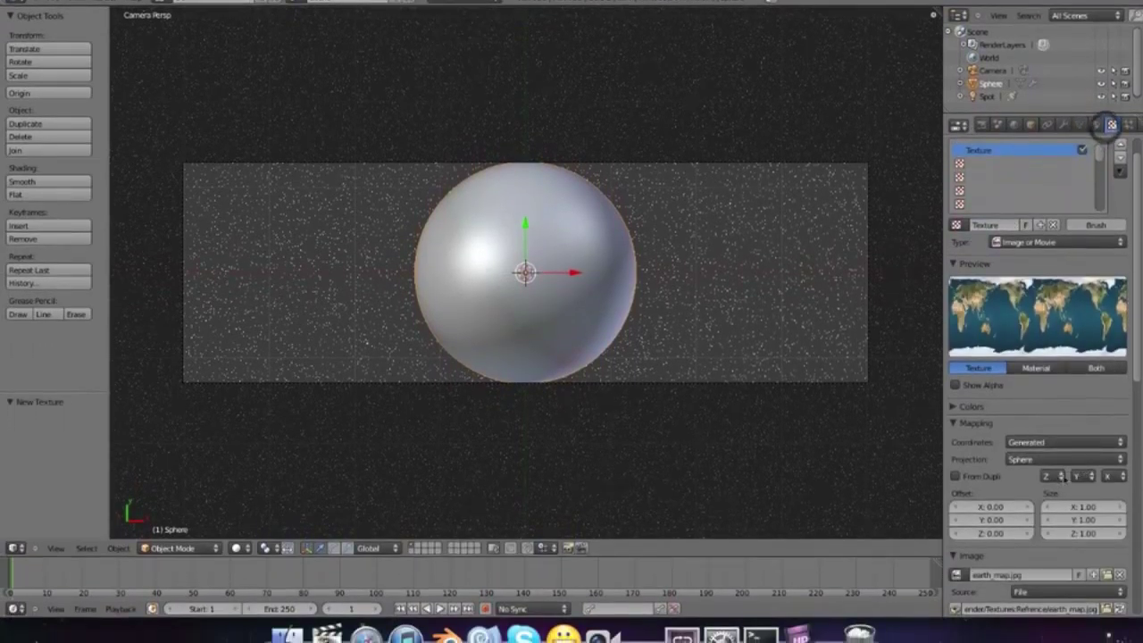
# Try the axis mappings Y, Z, X and Y, X, Z on the earth texture, comparing them in the material preview.
pyautogui.click(1054, 502)
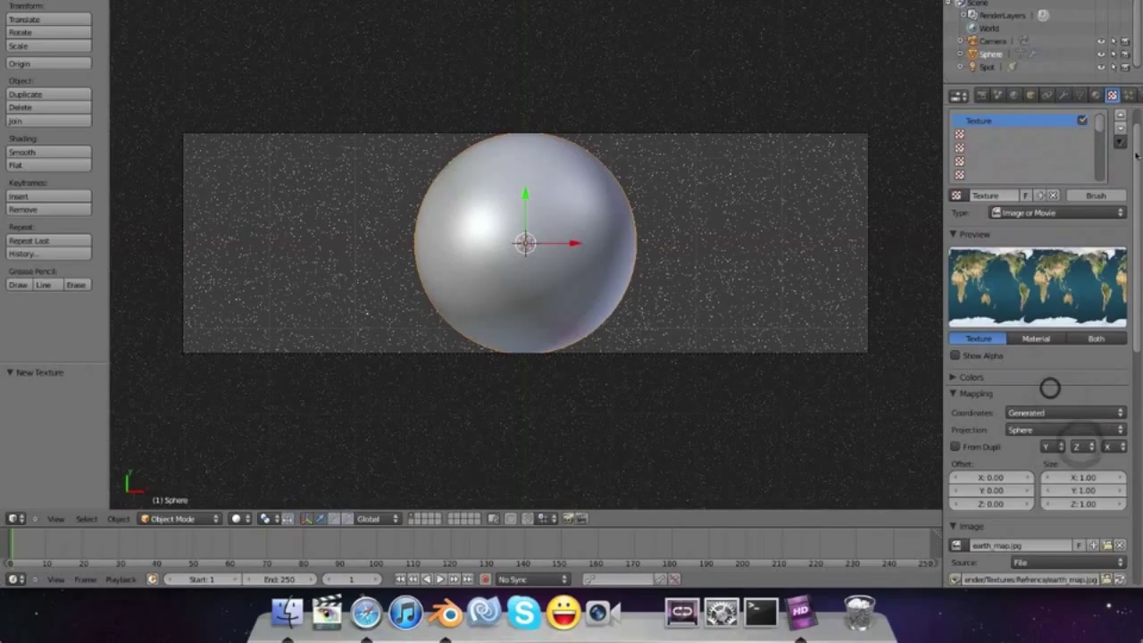
pyautogui.click(1097, 96)
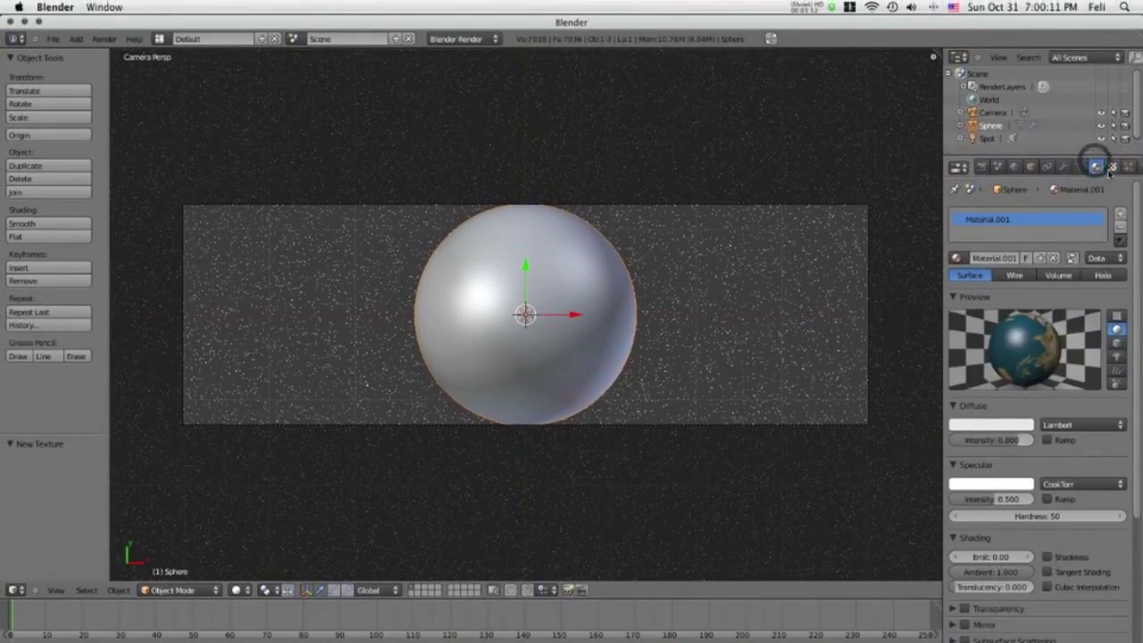
pyautogui.click(1112, 167)
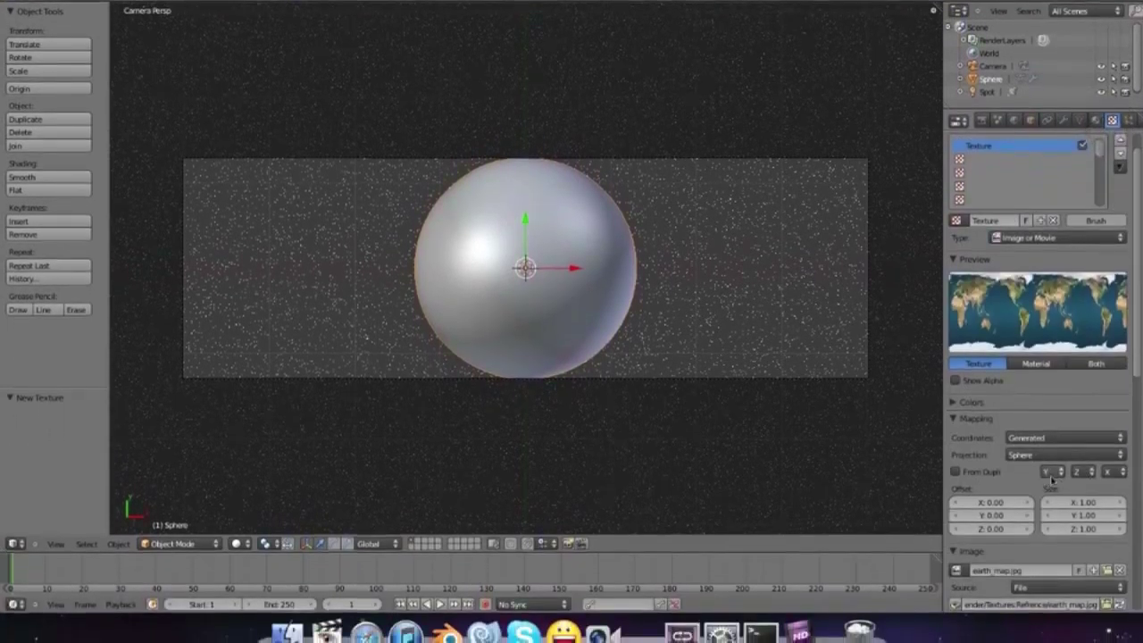
pyautogui.click(1082, 471)
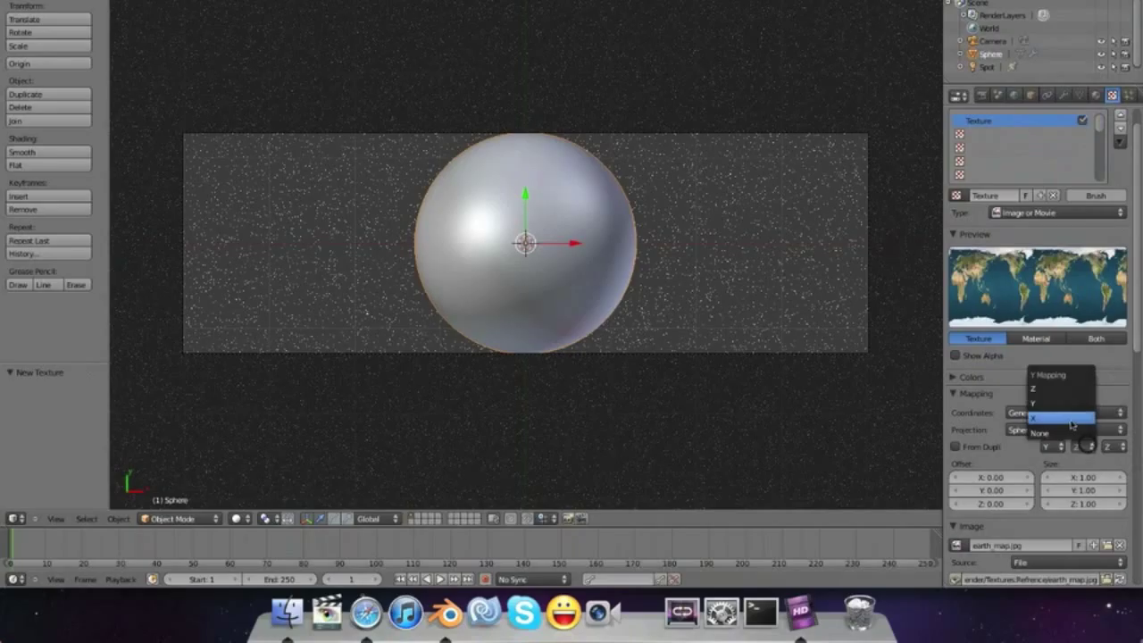
pyautogui.click(1097, 95)
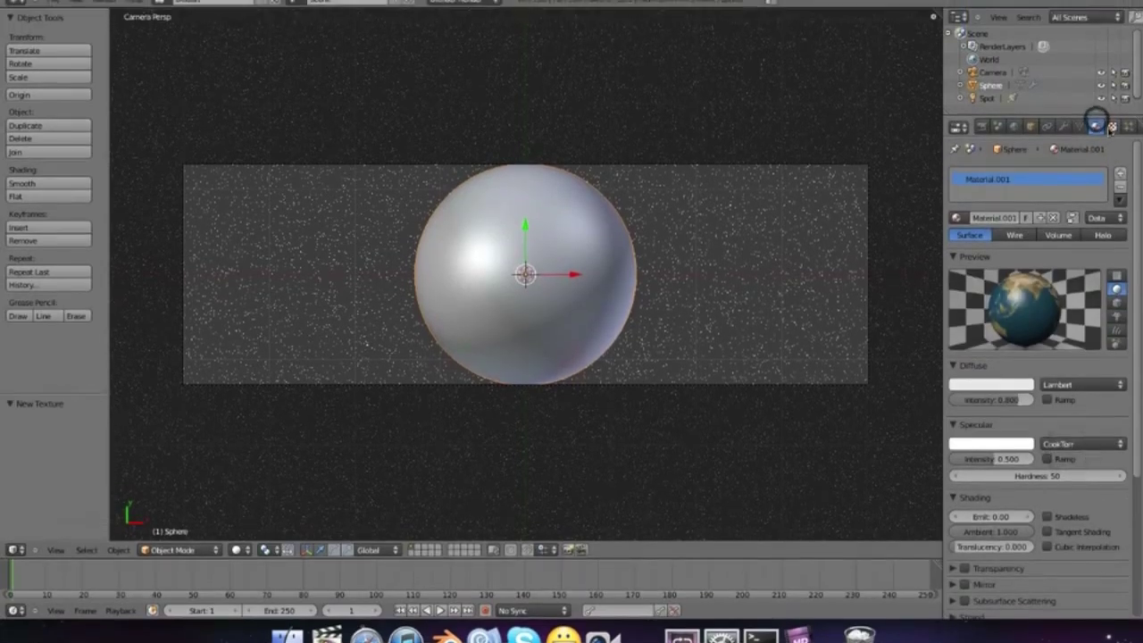
pyautogui.click(1112, 95)
# Try the axis mapping X, Y, Z on the earth texture and check it in the material preview.
pyautogui.click(1054, 497)
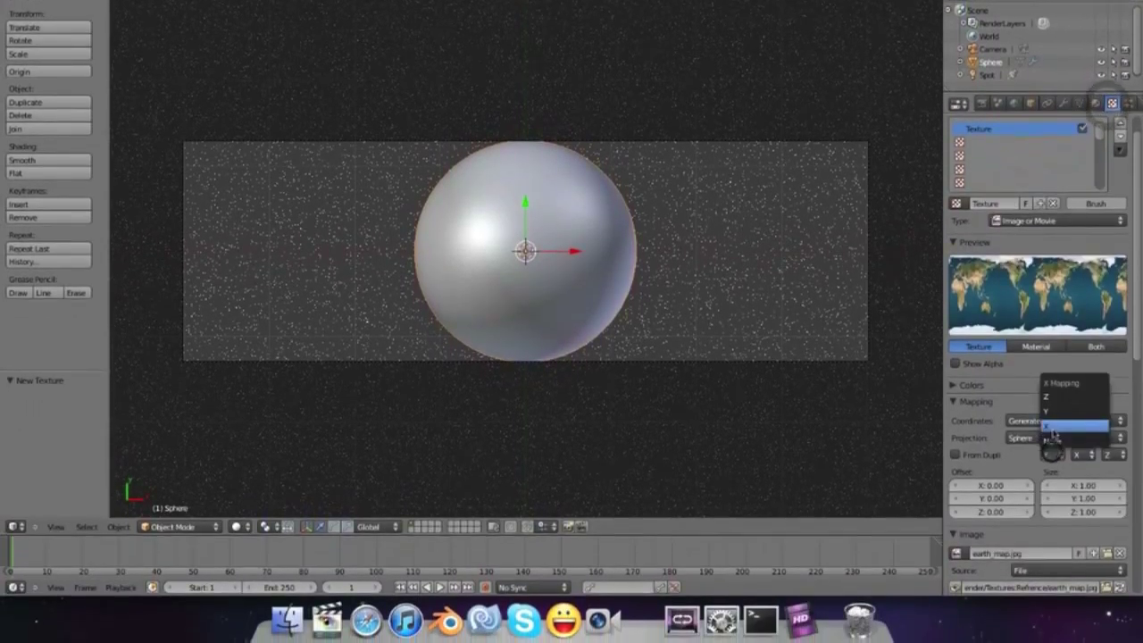
pyautogui.click(1053, 473)
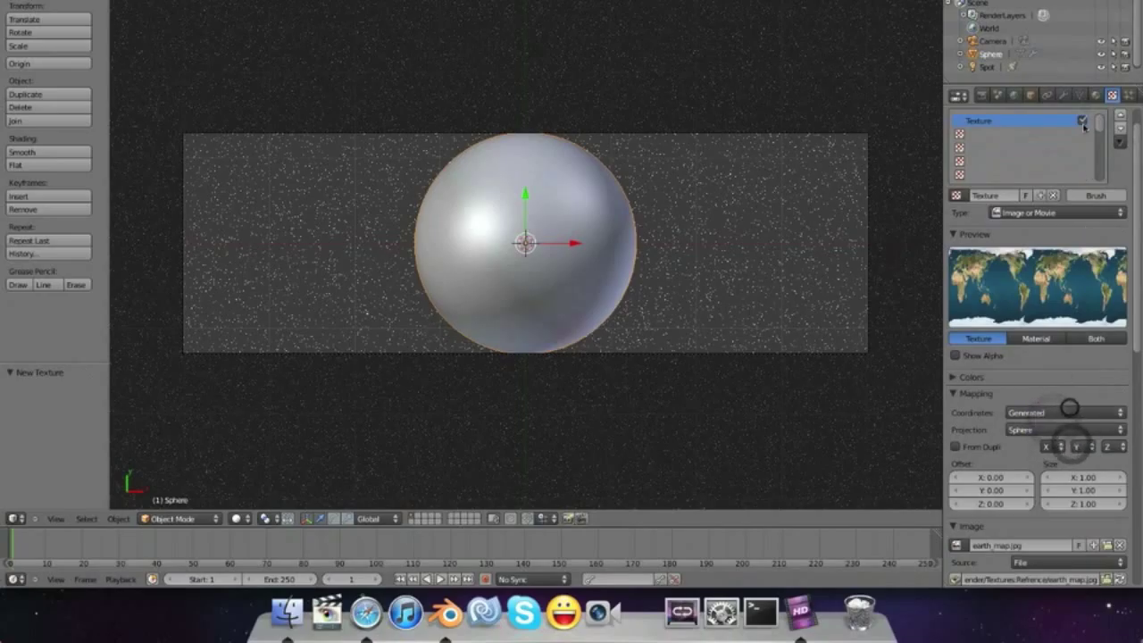
pyautogui.click(1095, 95)
pyautogui.click(1111, 95)
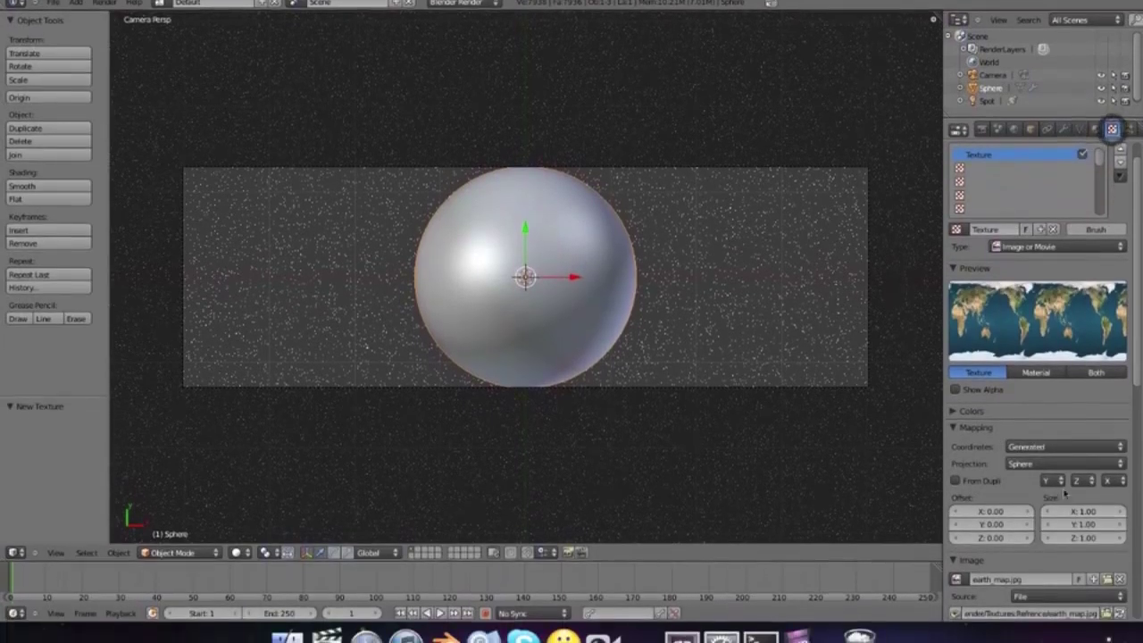
# Check the mapping Z, Y, X in the material preview, and readjust the earth texture's X and Y axis mapping.
pyautogui.click(1052, 510)
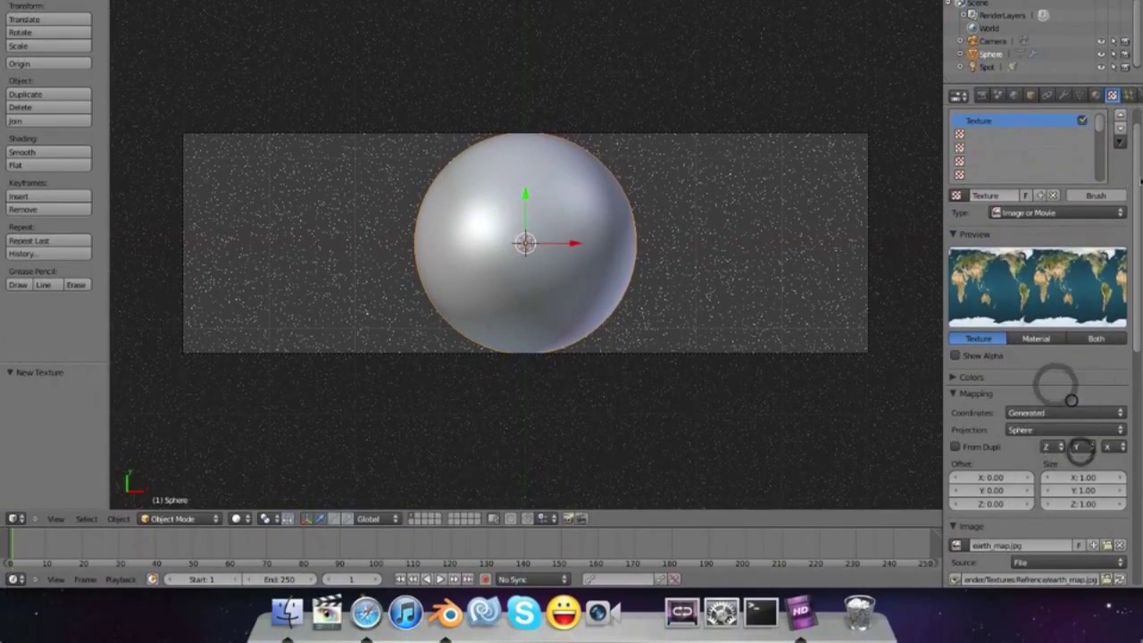
pyautogui.click(1095, 96)
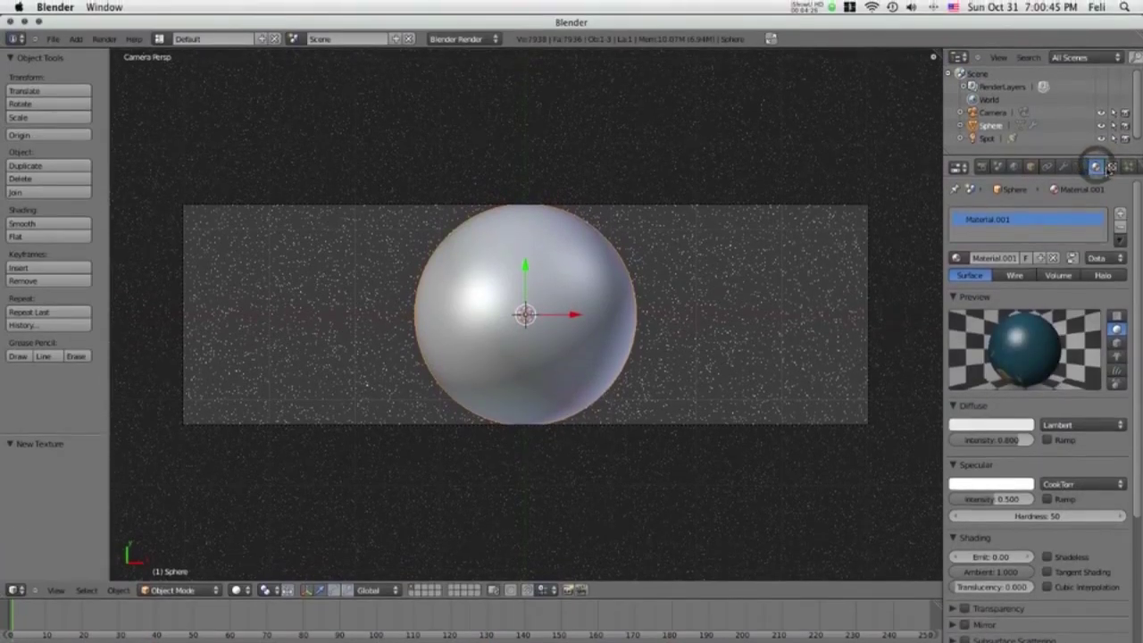
pyautogui.click(1111, 96)
pyautogui.click(1059, 519)
pyautogui.click(1058, 476)
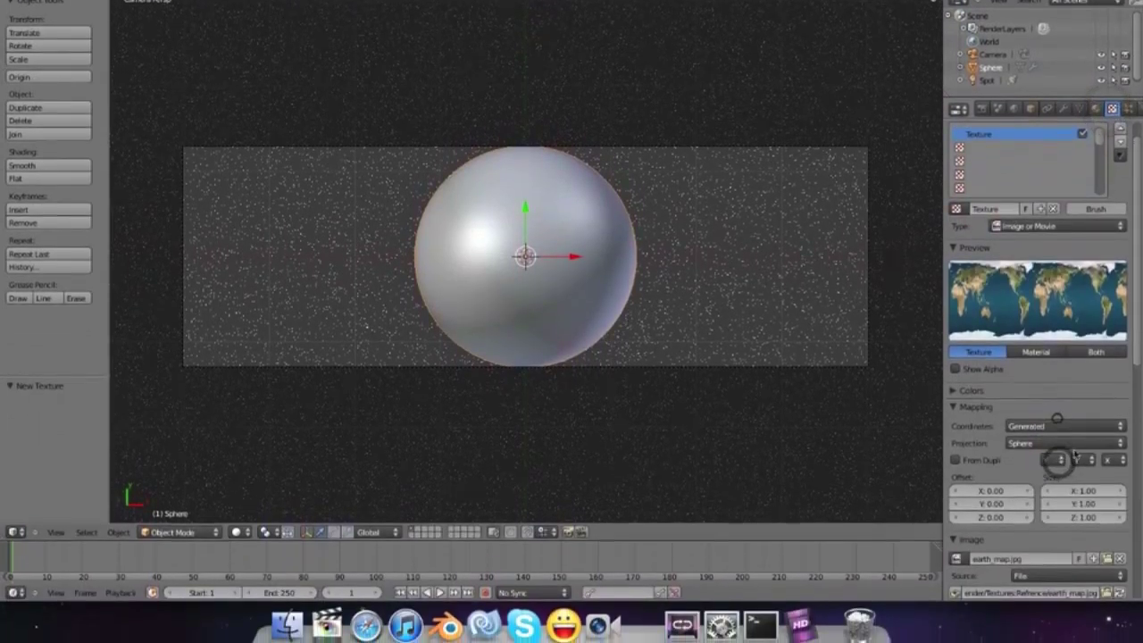
pyautogui.click(1075, 521)
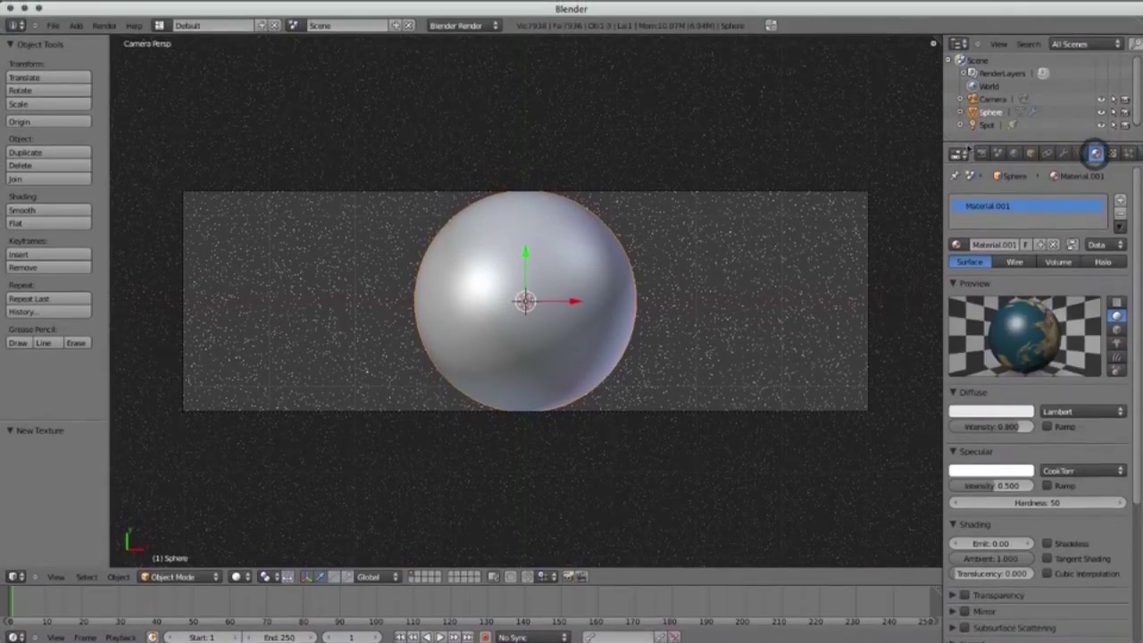
# Render the image to check how the earth texture wraps the sphere, and return to the 3D view.
pyautogui.click(982, 96)
pyautogui.click(991, 230)
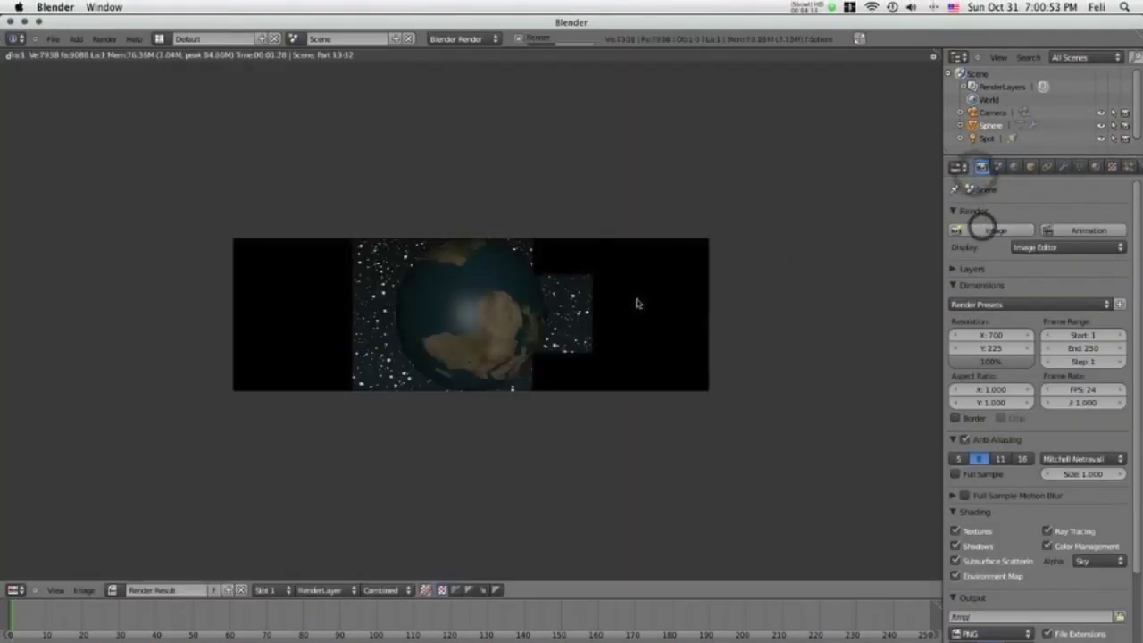
pyautogui.press('Escape')
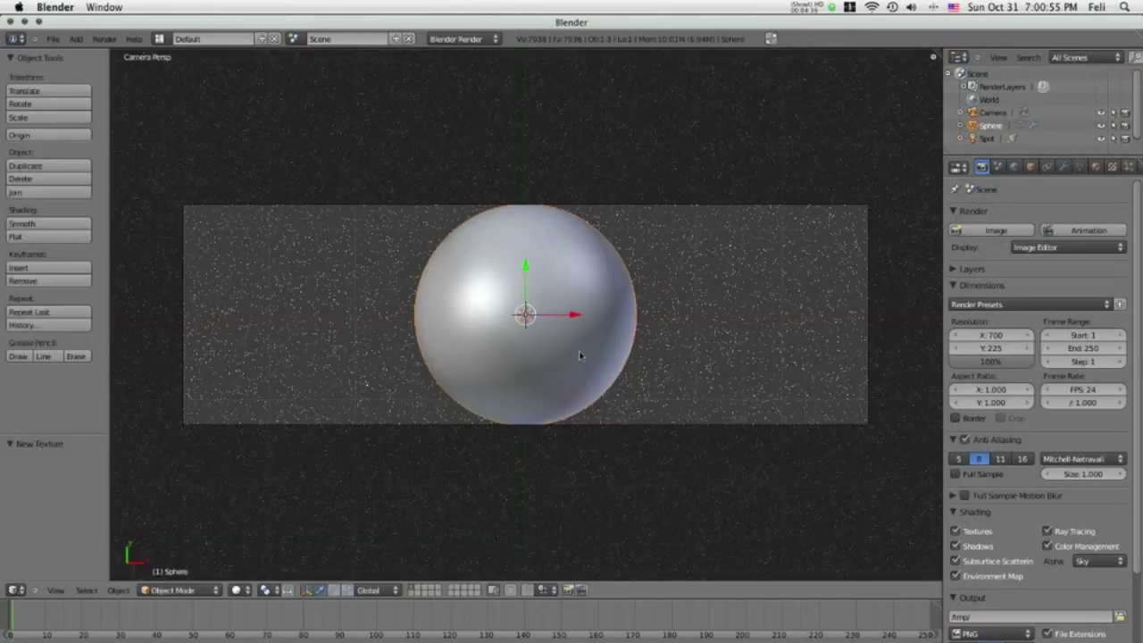
# Rotate the sphere by about -132° in the camera view and render the image to check which continents face the camera.
pyautogui.press('r')
pyautogui.click(486, 203)
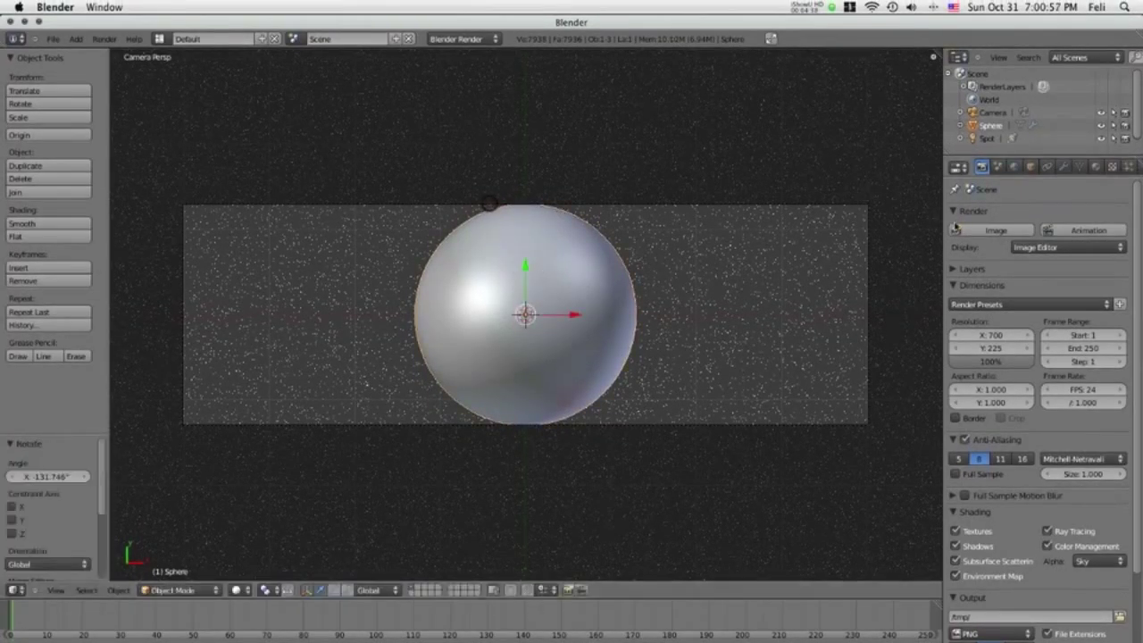
pyautogui.press('F12')
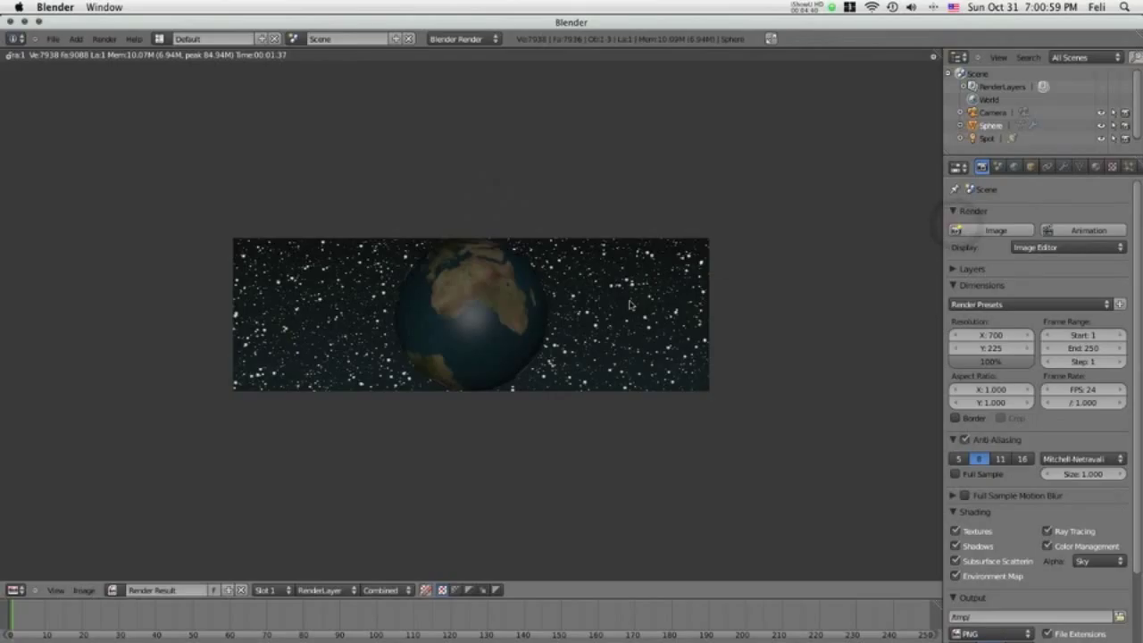
pyautogui.press('Escape')
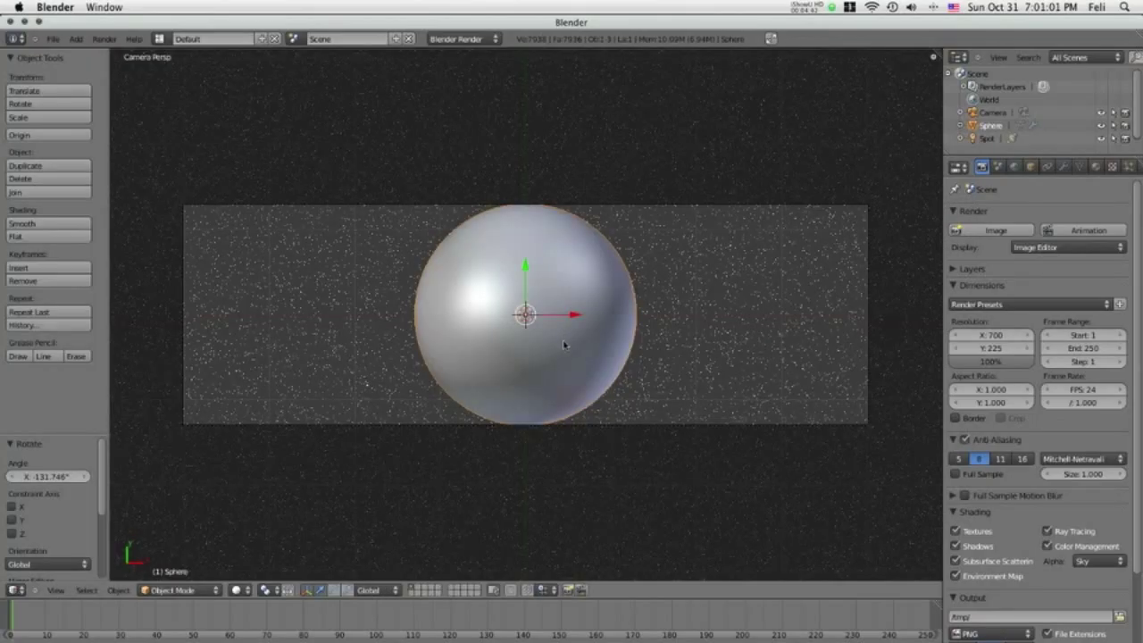
# Search the commands for text and add a text object to the scene.
pyautogui.press('space')
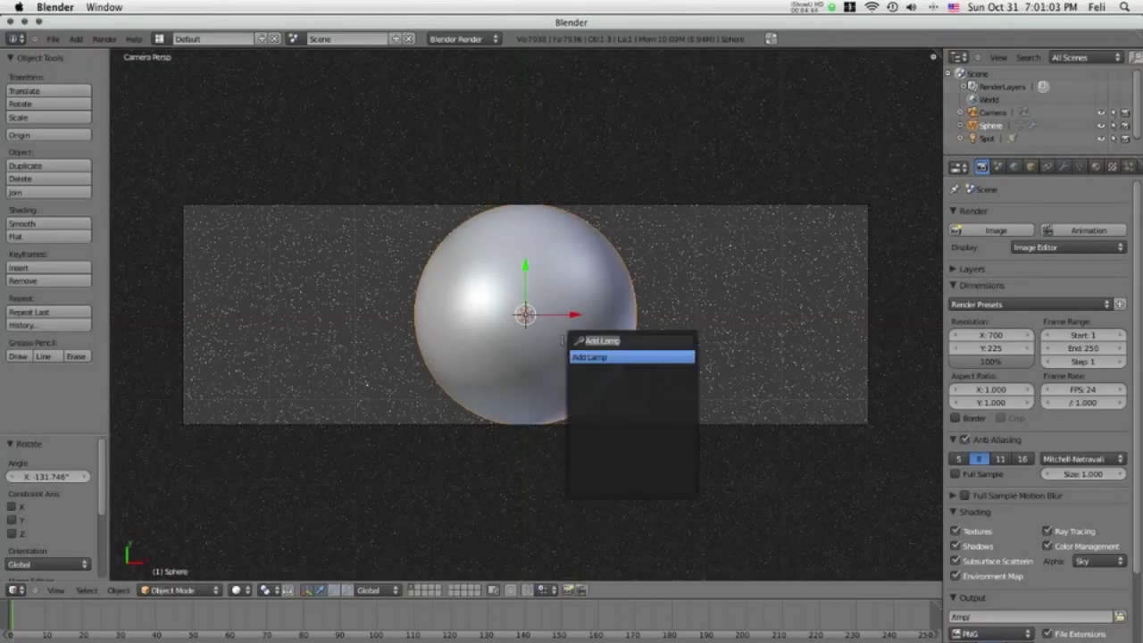
pyautogui.write('text')
pyautogui.press('Return')
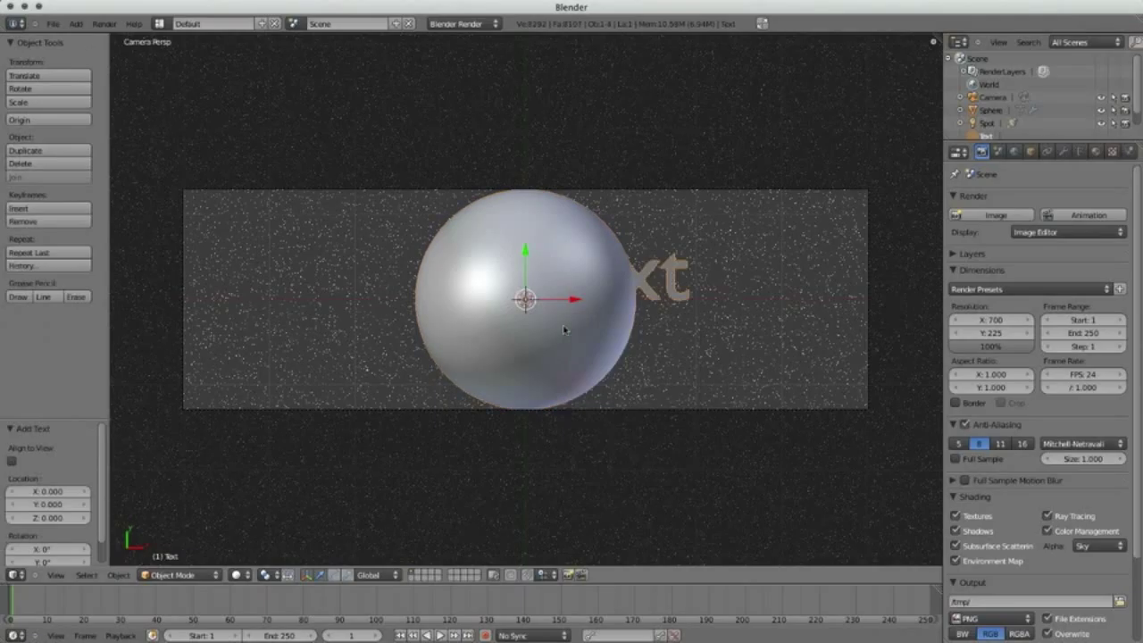
# Move the text about 1.8 units up in Z and about -0.9 units in X, placing it in front of the sphere in the camera view.
pyautogui.press('KP_3')
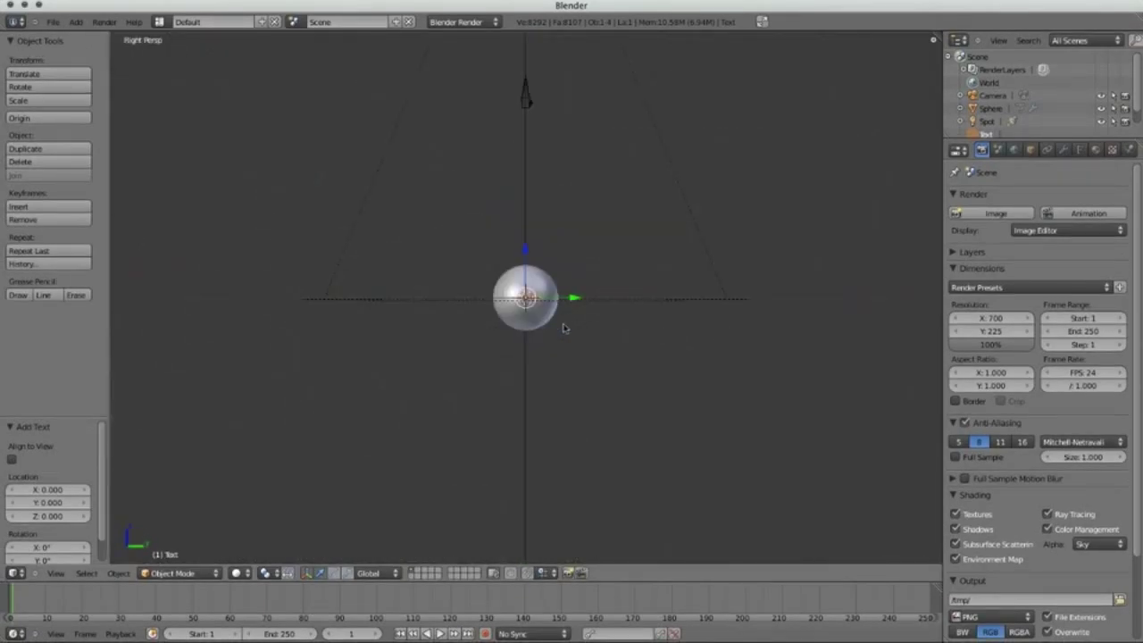
pyautogui.press('g')
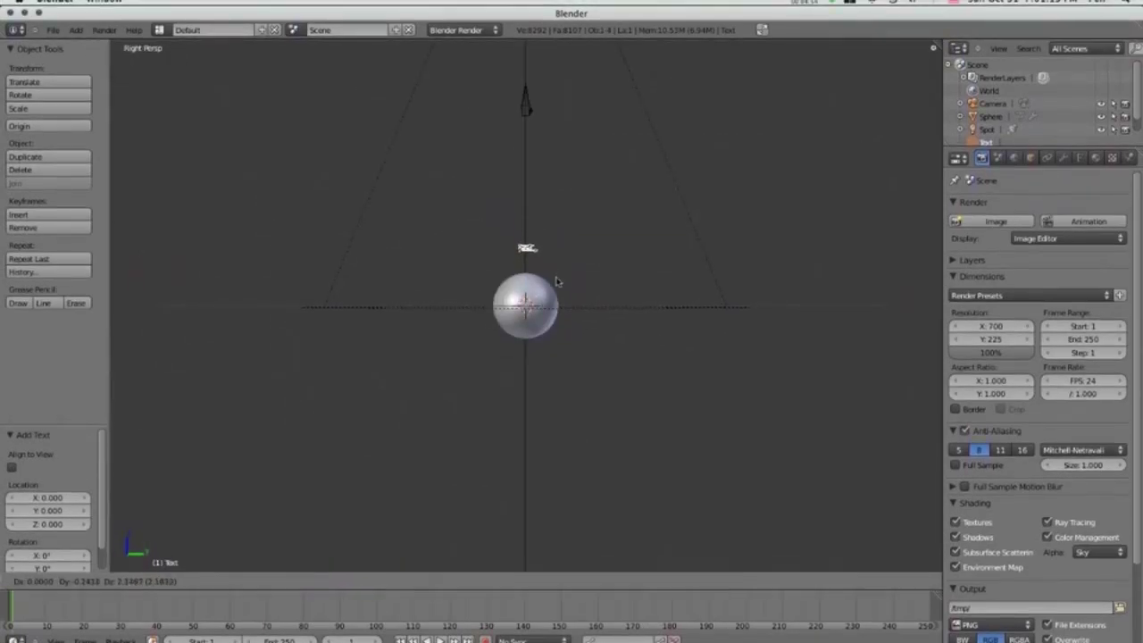
pyautogui.click(558, 296)
pyautogui.press('KP_7')
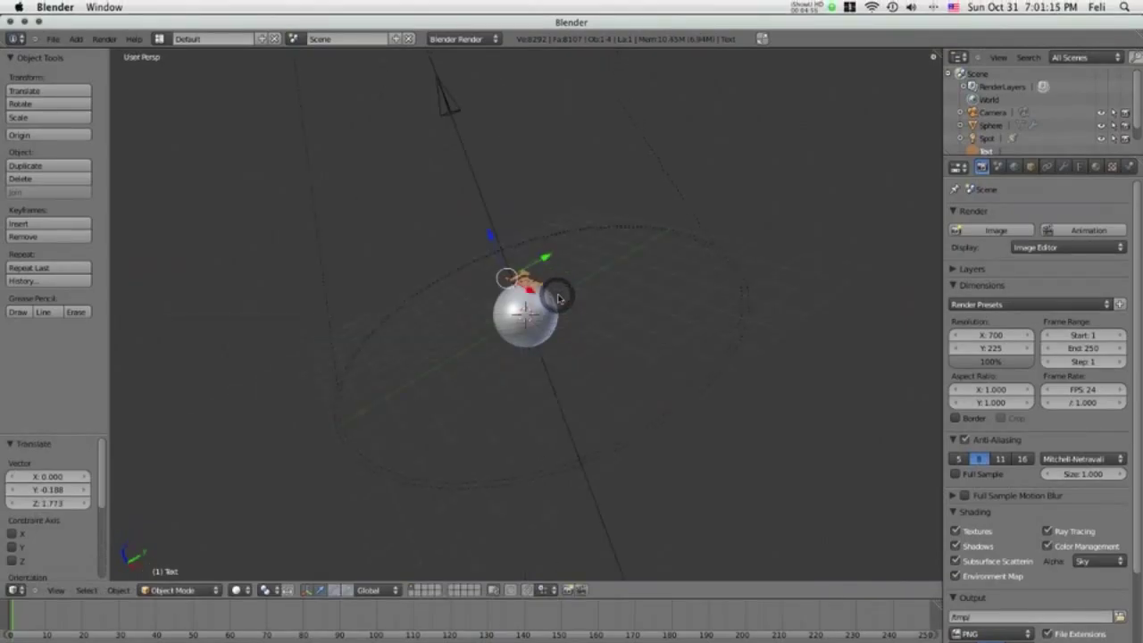
pyautogui.press('g')
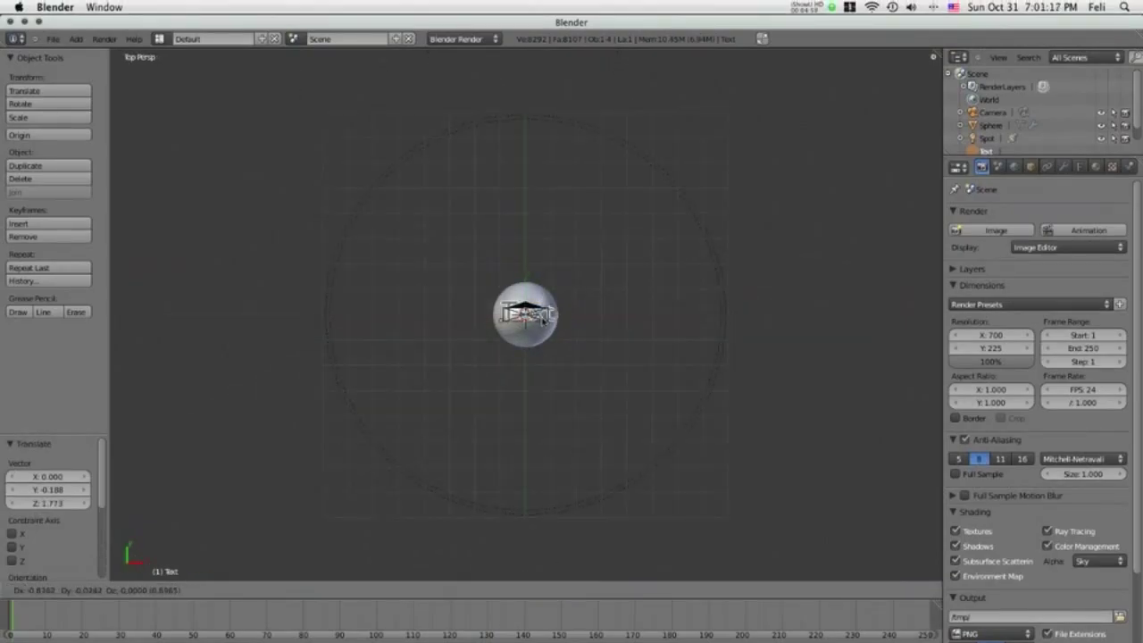
pyautogui.click(545, 320)
pyautogui.press('KP_0')
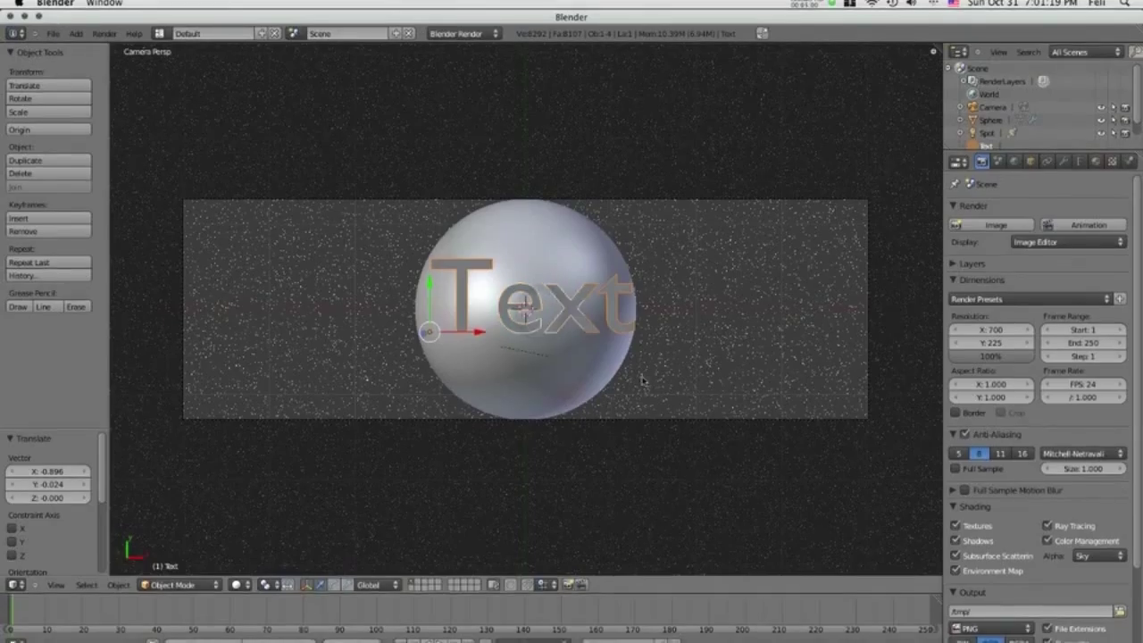
# Open the text object for editing and delete its placeholder word.
pyautogui.press('Tab')
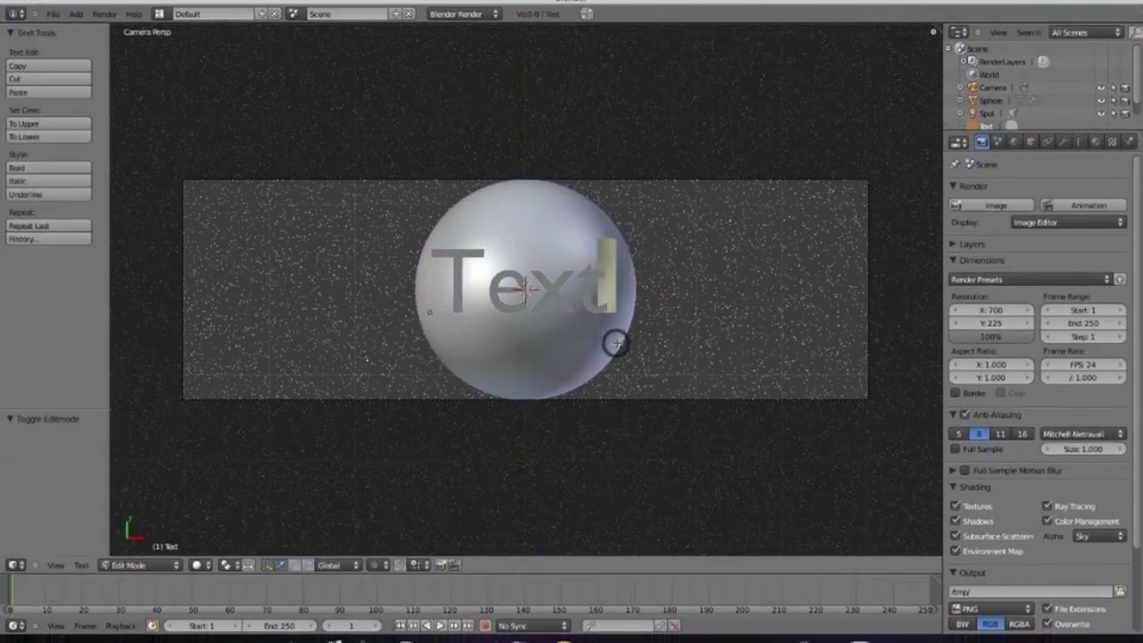
pyautogui.press('BackSpace')
pyautogui.press('BackSpace')
pyautogui.press('BackSpace')
pyautogui.press('BackSpace')
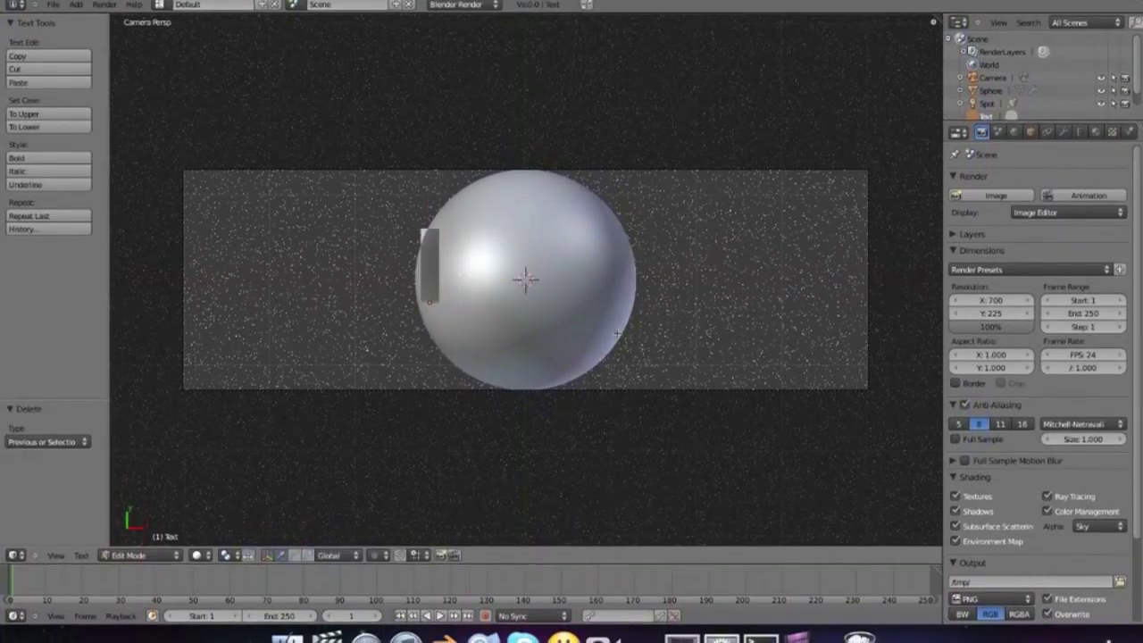
pyautogui.write('Blog')
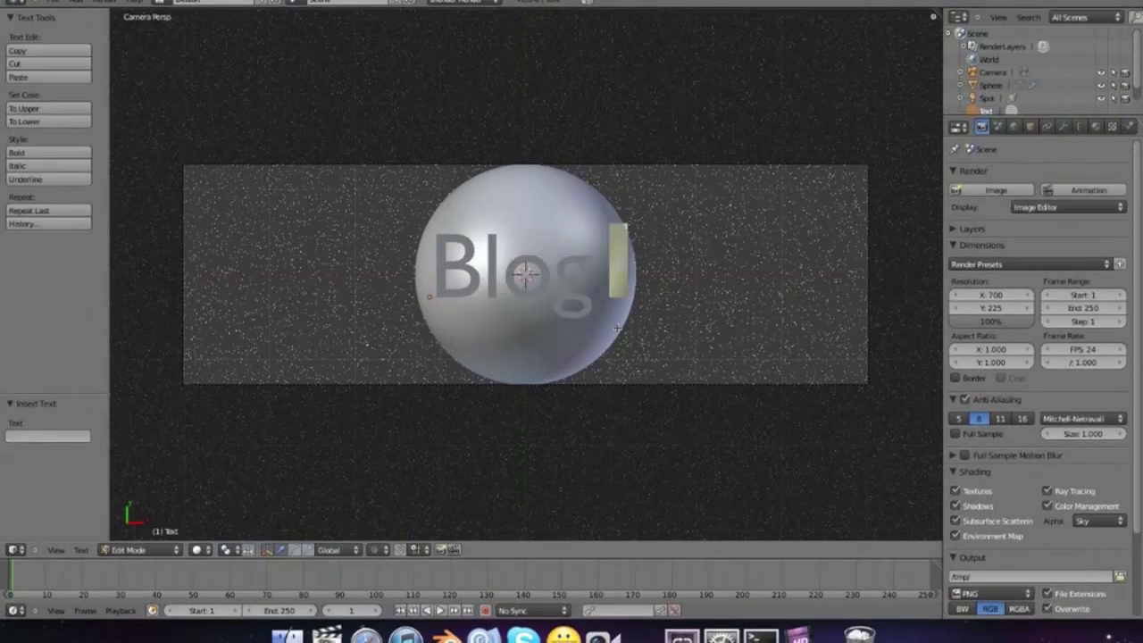
pyautogui.write(' Name')
pyautogui.press('BackSpace')
pyautogui.press('BackSpace')
pyautogui.press('BackSpace')
pyautogui.press('BackSpace')
pyautogui.press('BackSpace')
pyautogui.press('BackSpace')
pyautogui.press('BackSpace')
pyautogui.press('BackSpace')
pyautogui.press('BackSpace')
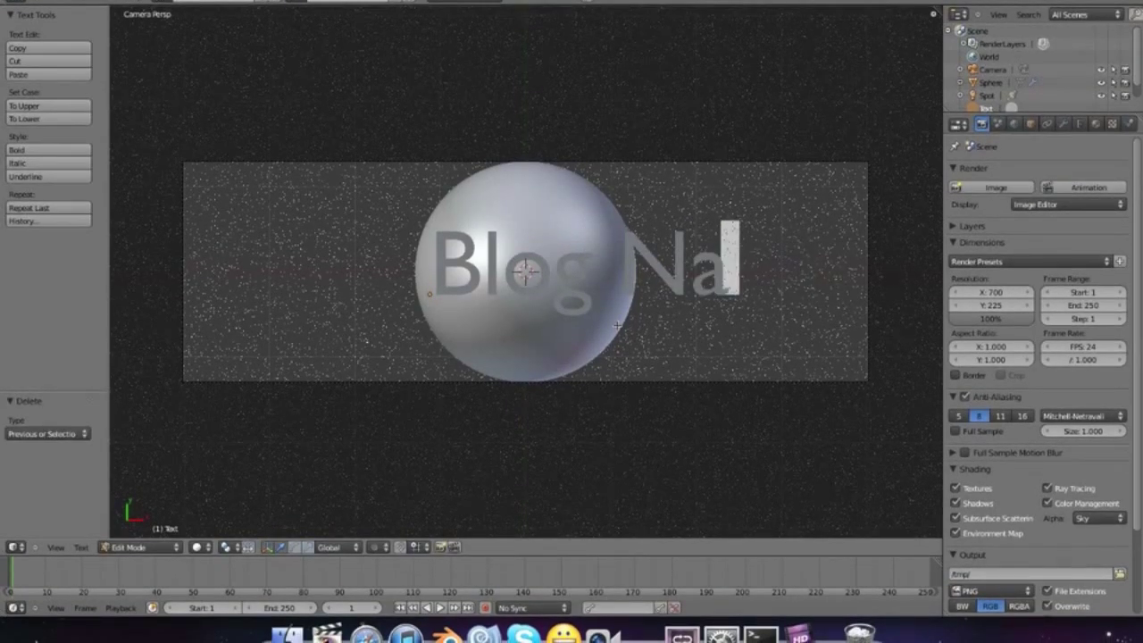
pyautogui.write('G')
pyautogui.press('BackSpace')
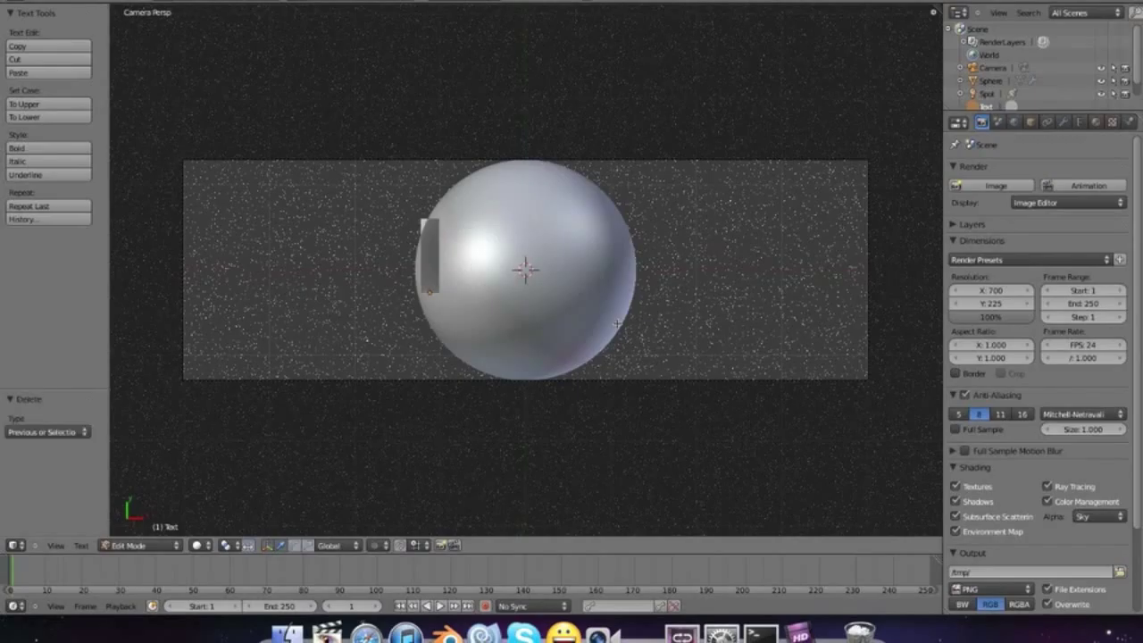
# Enter the blog title as the text: the owner's first name in possessive form followed by "Blog", and finish editing.
pyautogui.write('Felip')
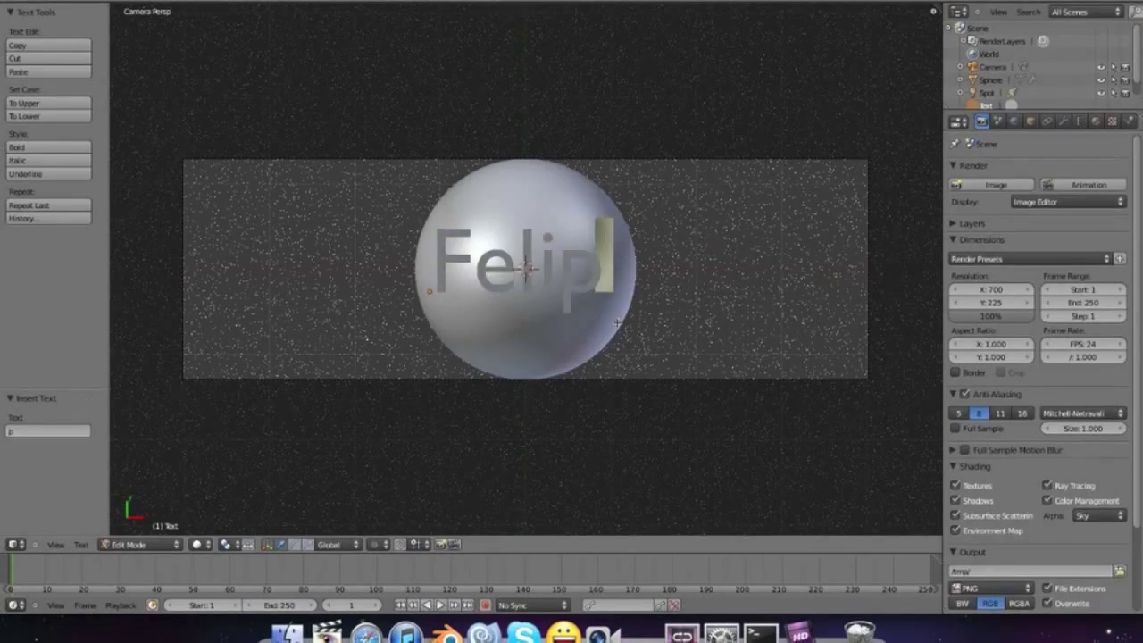
pyautogui.write("e's Blog")
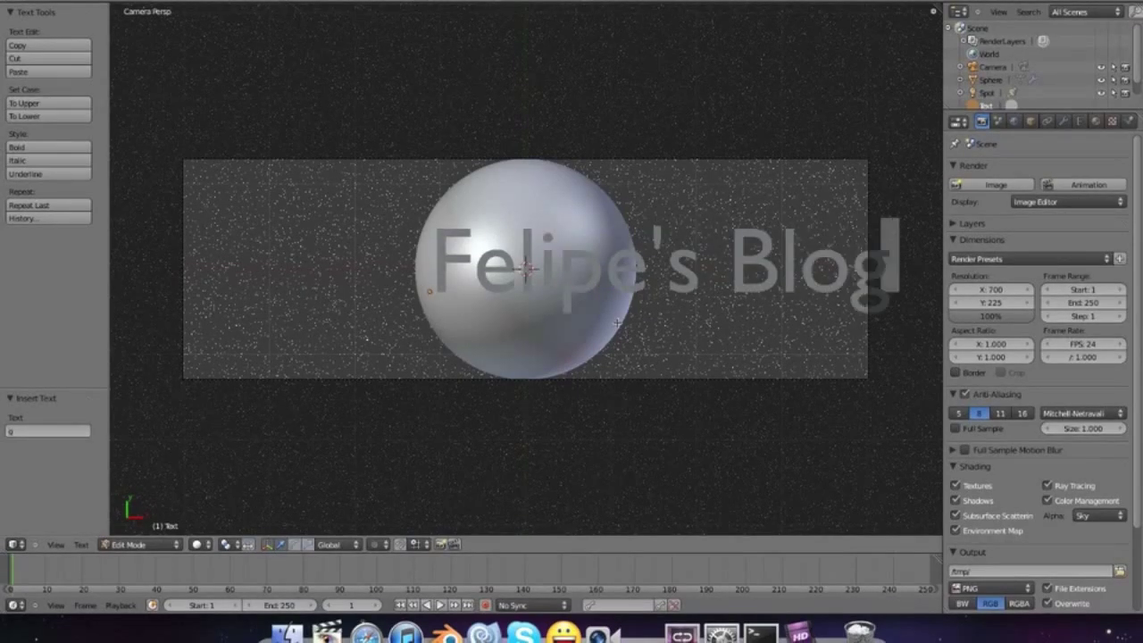
pyautogui.press('Tab')
# Move the text about -1.171 units along X to centre it over the sphere, and render the image to check it.
pyautogui.press('g')
pyautogui.press('x')
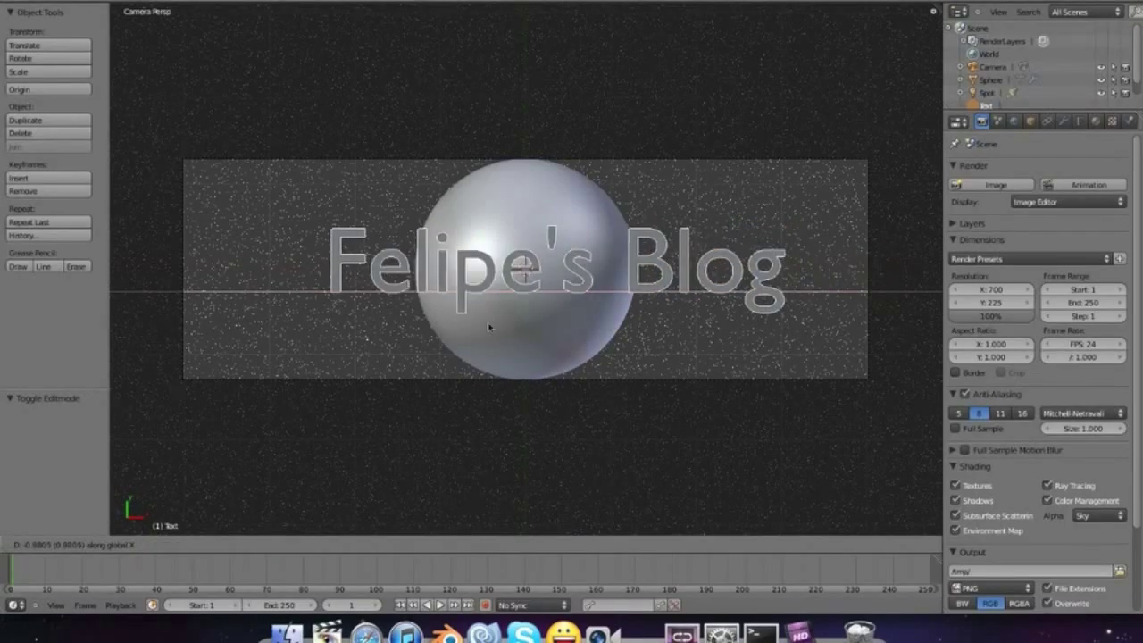
pyautogui.click(486, 331)
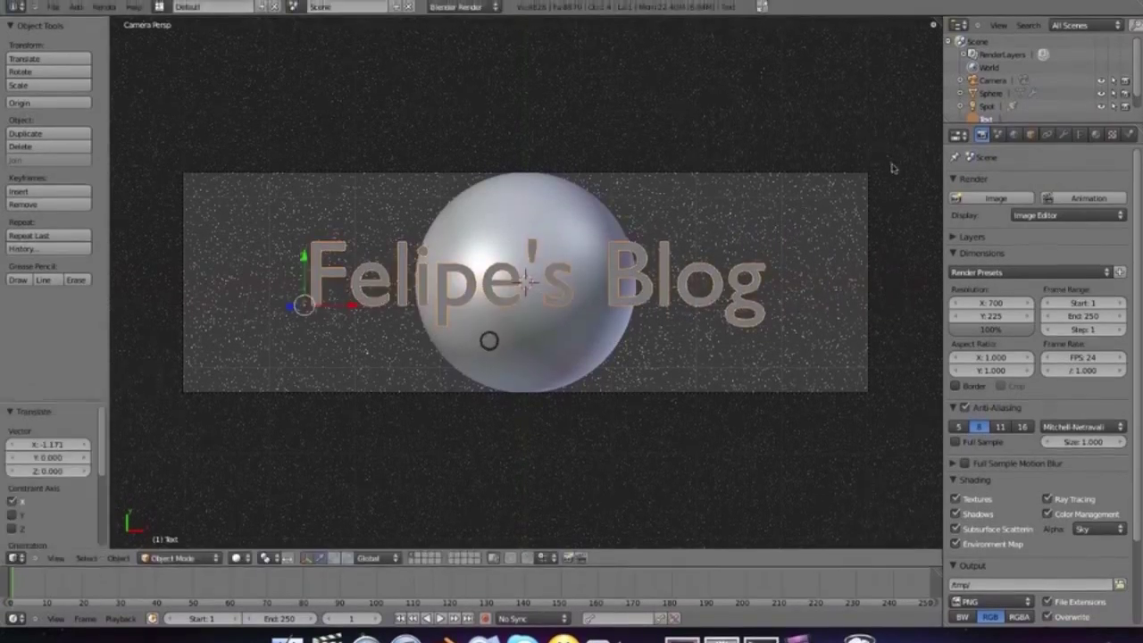
pyautogui.press('F12')
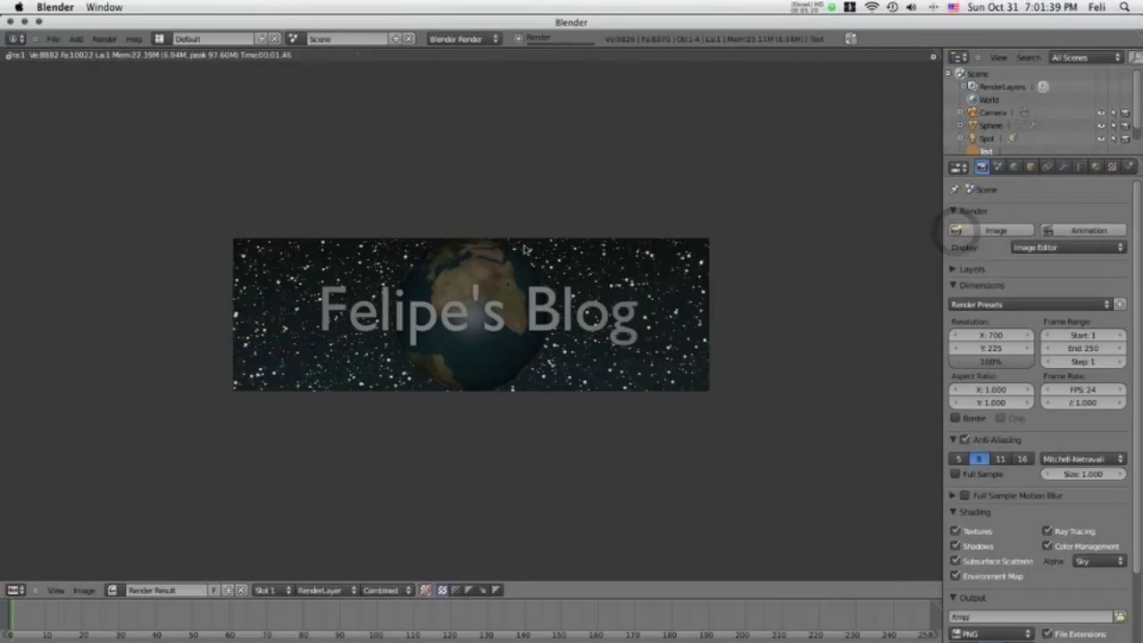
pyautogui.press('Escape')
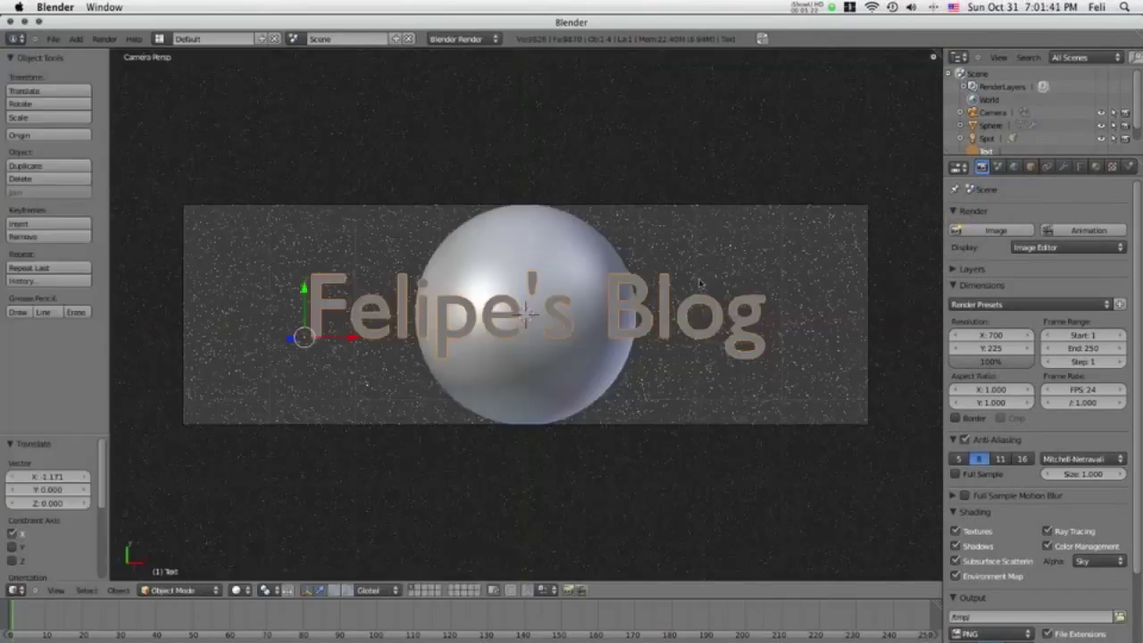
# Give the text depth with an extrude of 0.100 and a bevel depth of 0.015.
pyautogui.click(1081, 166)
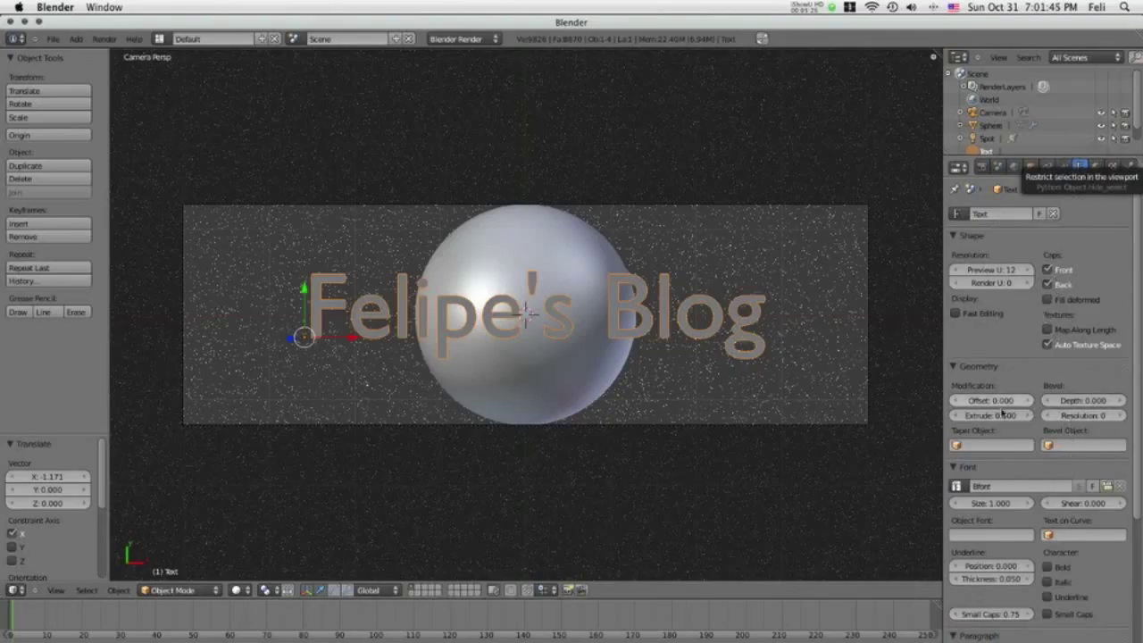
pyautogui.moveTo(976, 418); pyautogui.dragTo(975, 418)
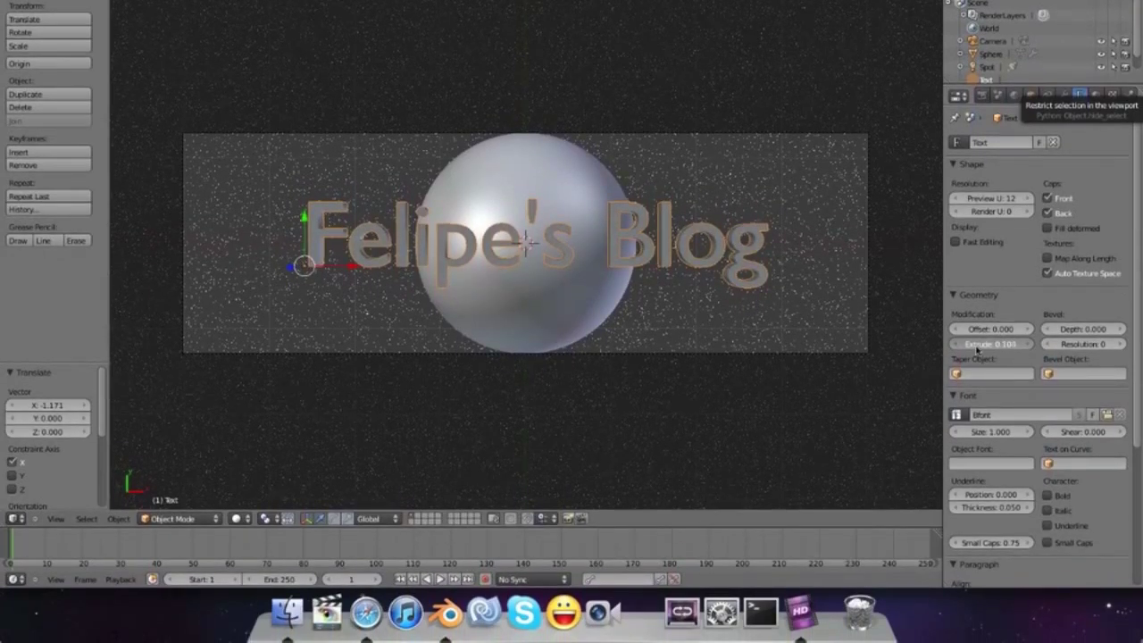
pyautogui.click(1116, 329)
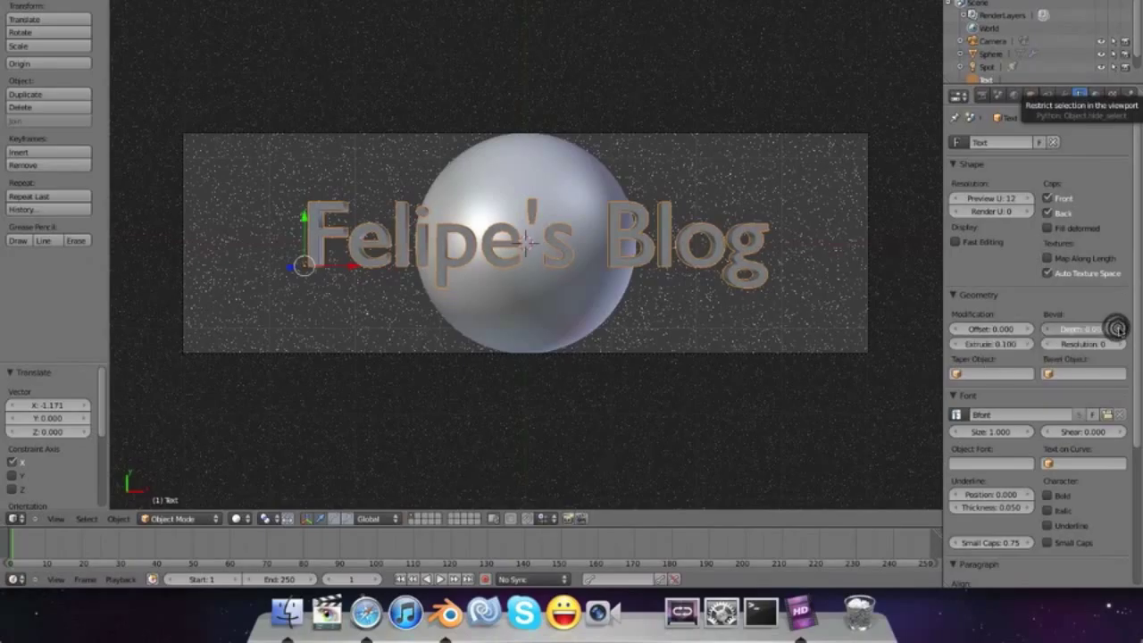
pyautogui.moveTo(1117, 328); pyautogui.dragTo(1116, 329)
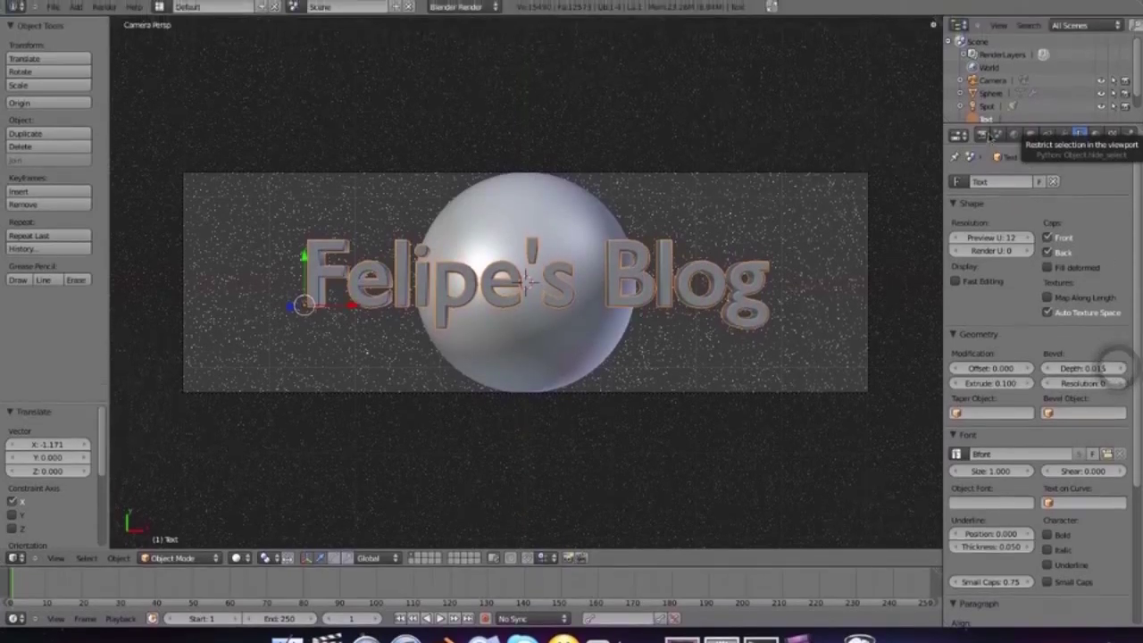
# Render the image to check the extruded and bevelled text, and return to the 3D view.
pyautogui.click(986, 96)
pyautogui.click(994, 224)
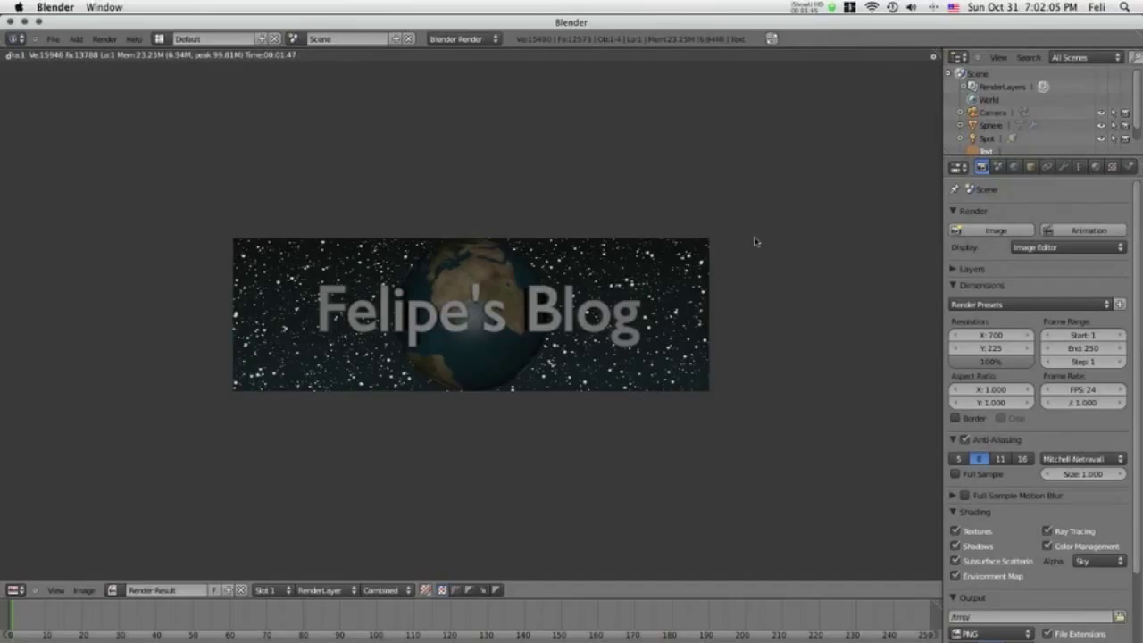
pyautogui.press('Escape')
# Add a new material to the text with a near-black diffuse colour, and render the image.
pyautogui.click(1095, 167)
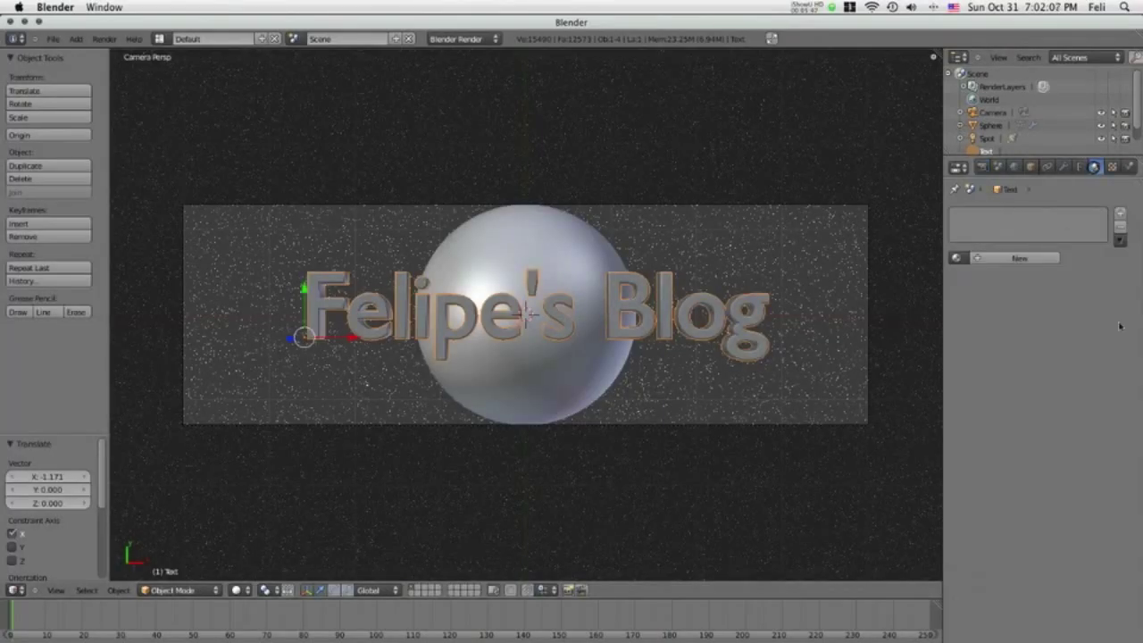
pyautogui.click(1059, 262)
pyautogui.click(1012, 427)
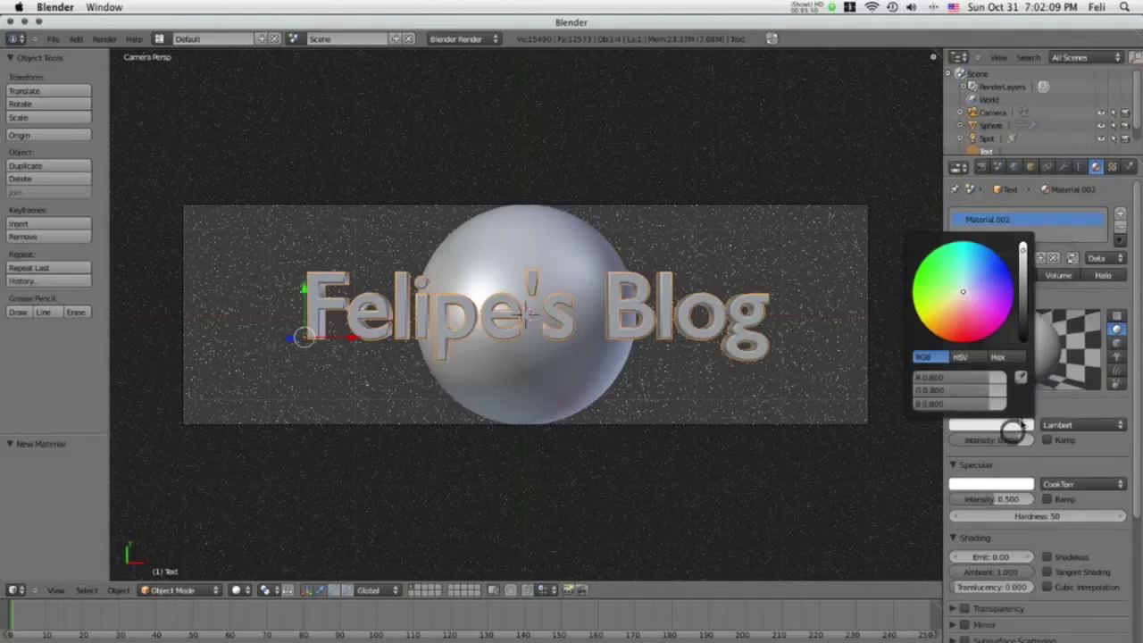
pyautogui.click(1022, 334)
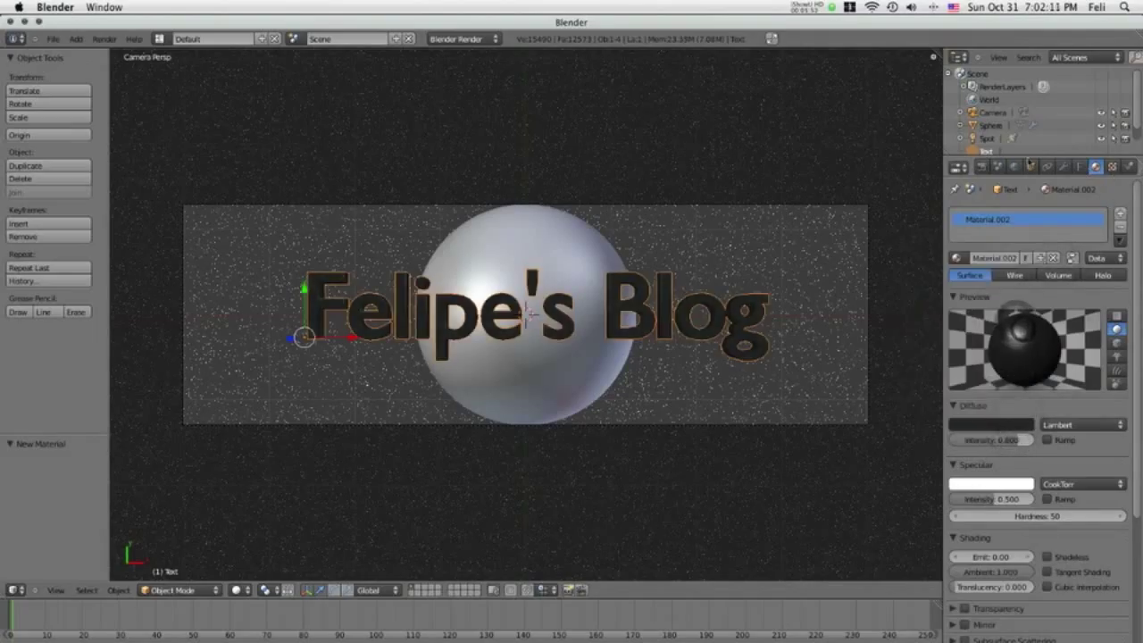
pyautogui.click(982, 167)
pyautogui.click(991, 230)
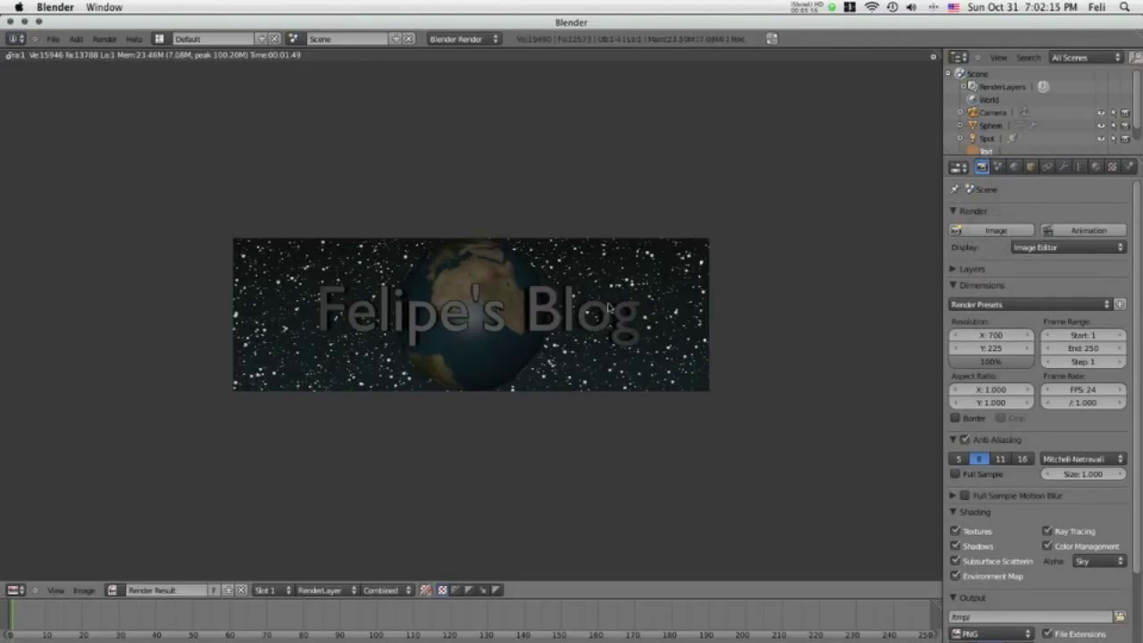
# Open the image saving browser for the render at the Documents folder, and leave it without saving.
pyautogui.press('F3')
pyautogui.click(308, 100)
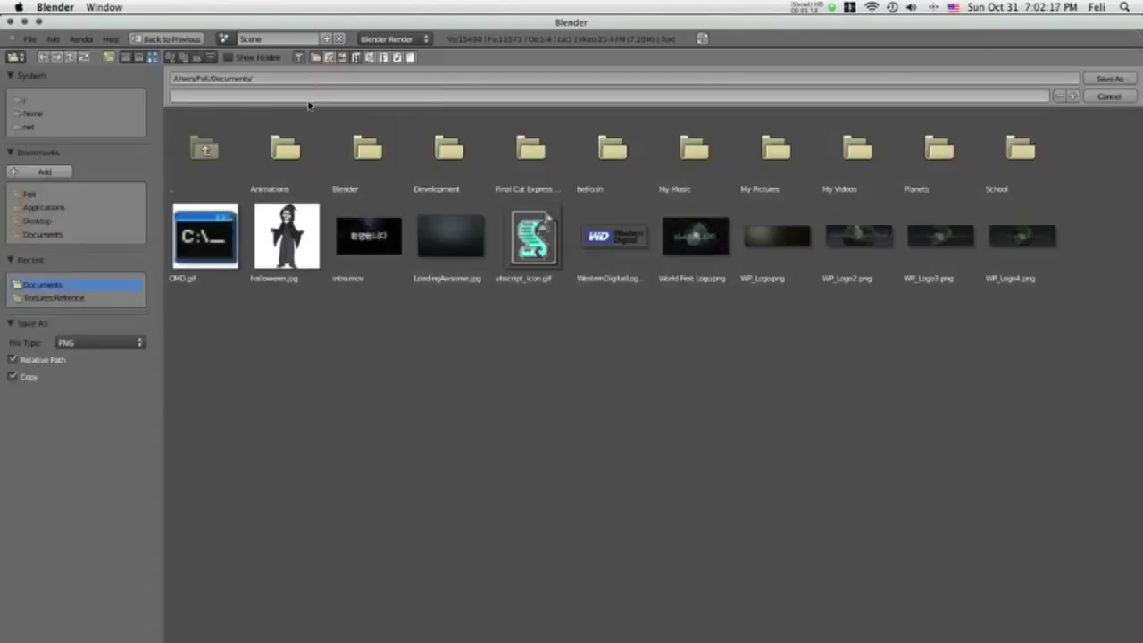
pyautogui.write('W')
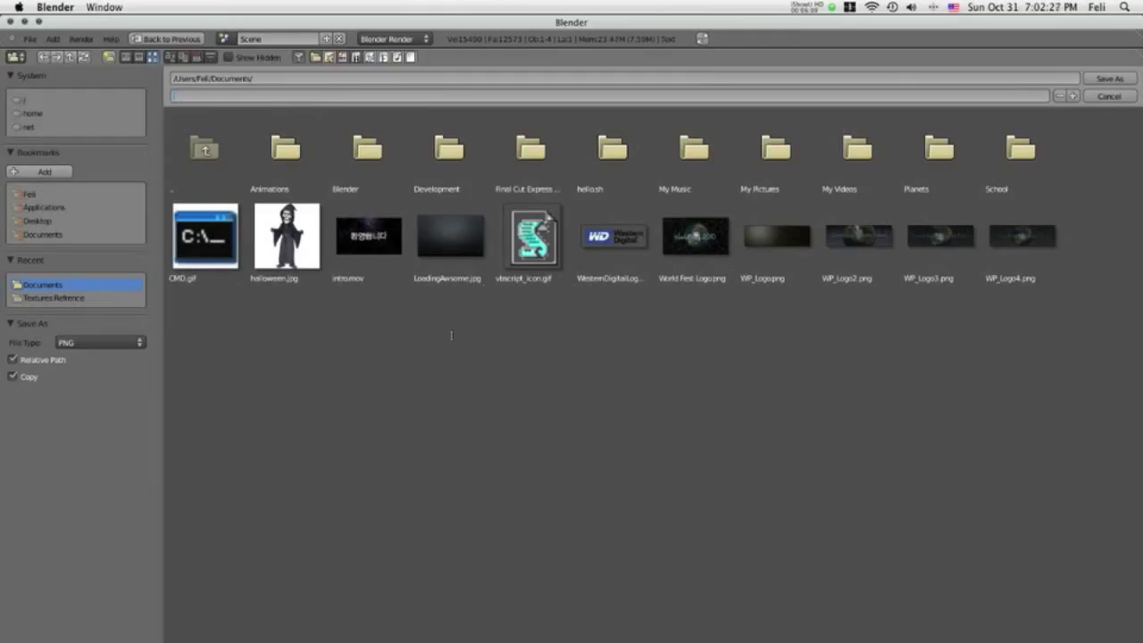
pyautogui.click(1115, 96)
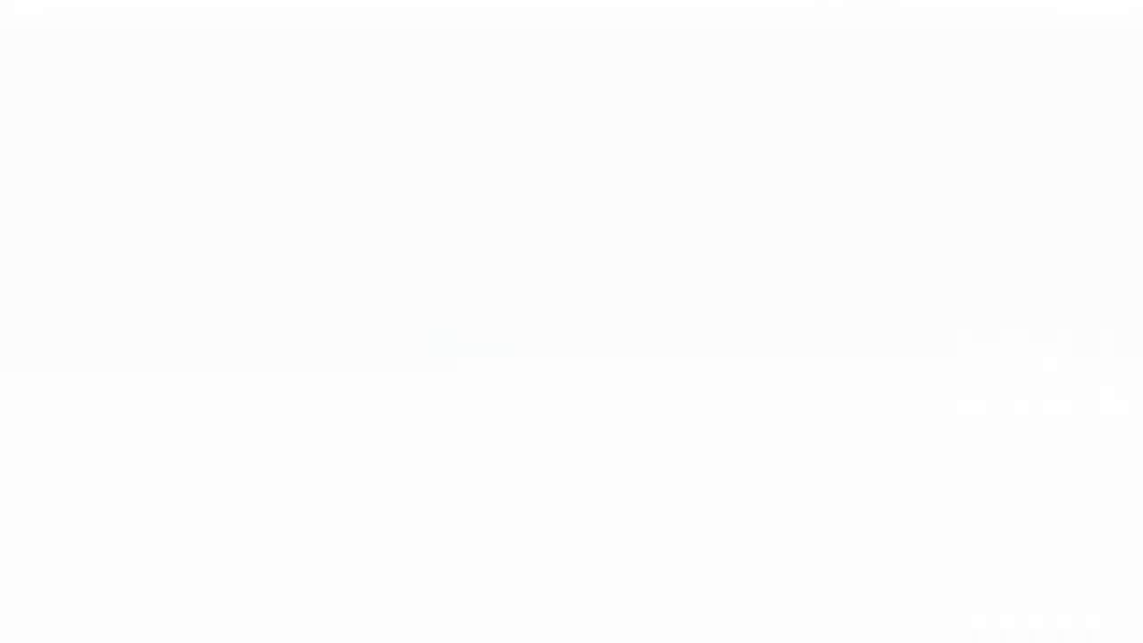